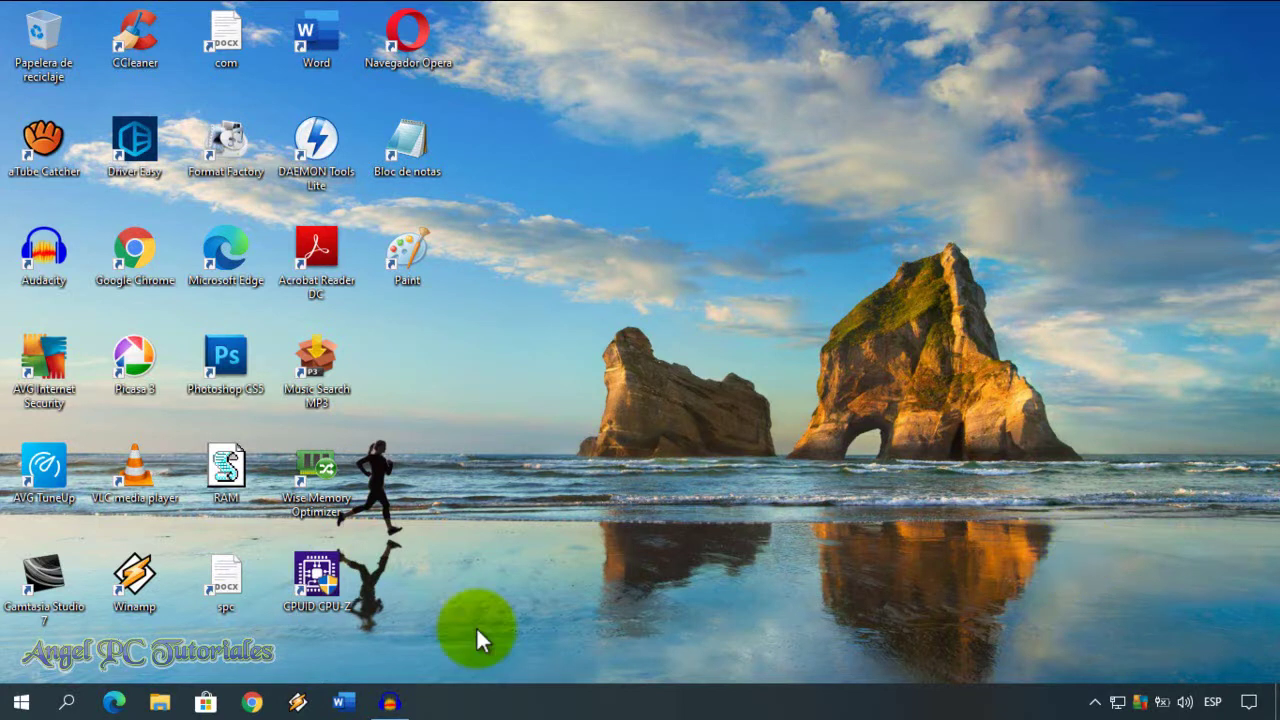
Switch to Audacity, record about 11 seconds of stereo voice audio from the microphone, and play the recording back.
{"action": "left_click", "coordinate": [392, 702]}
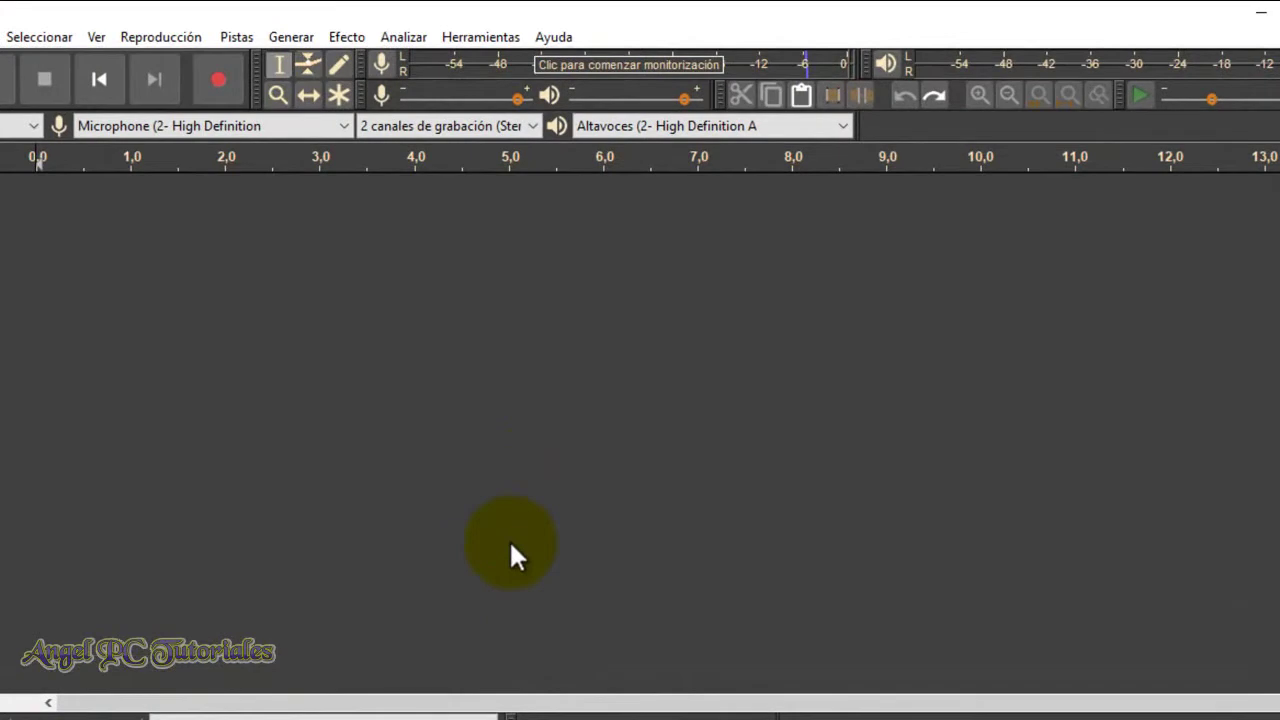
{"action": "left_click", "coordinate": [219, 80]}
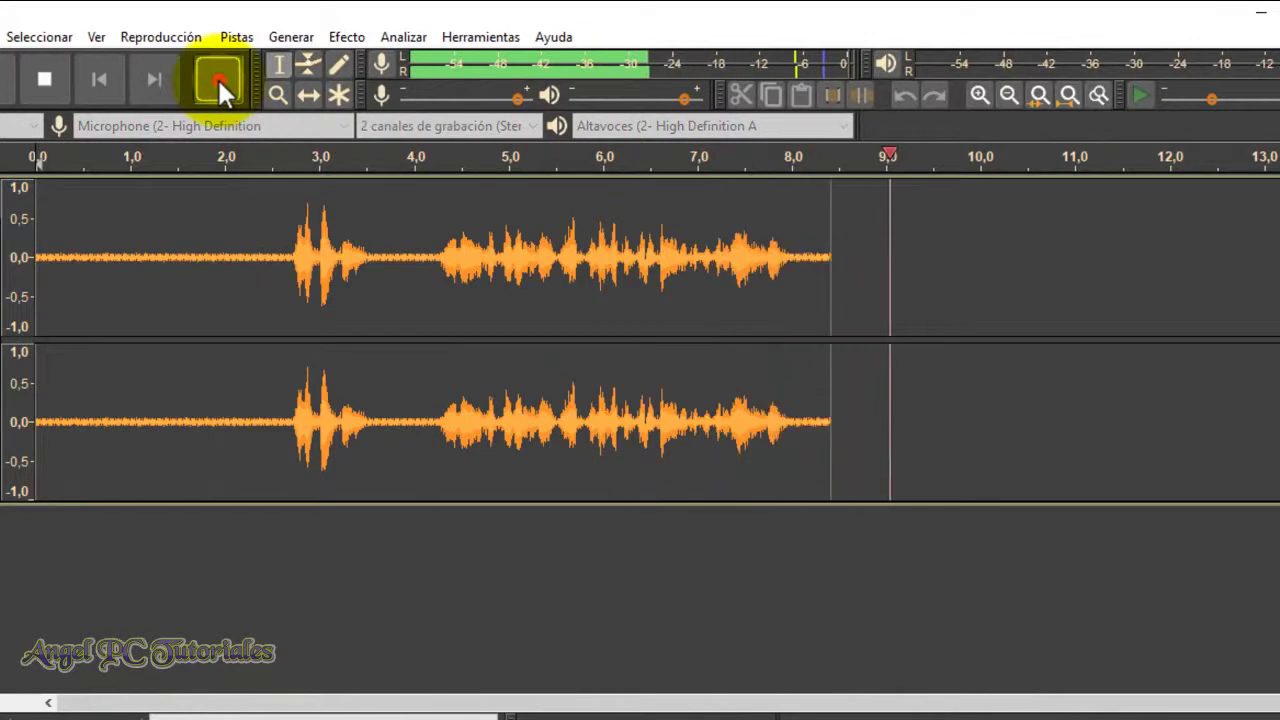
{"action": "left_click", "coordinate": [63, 82]}
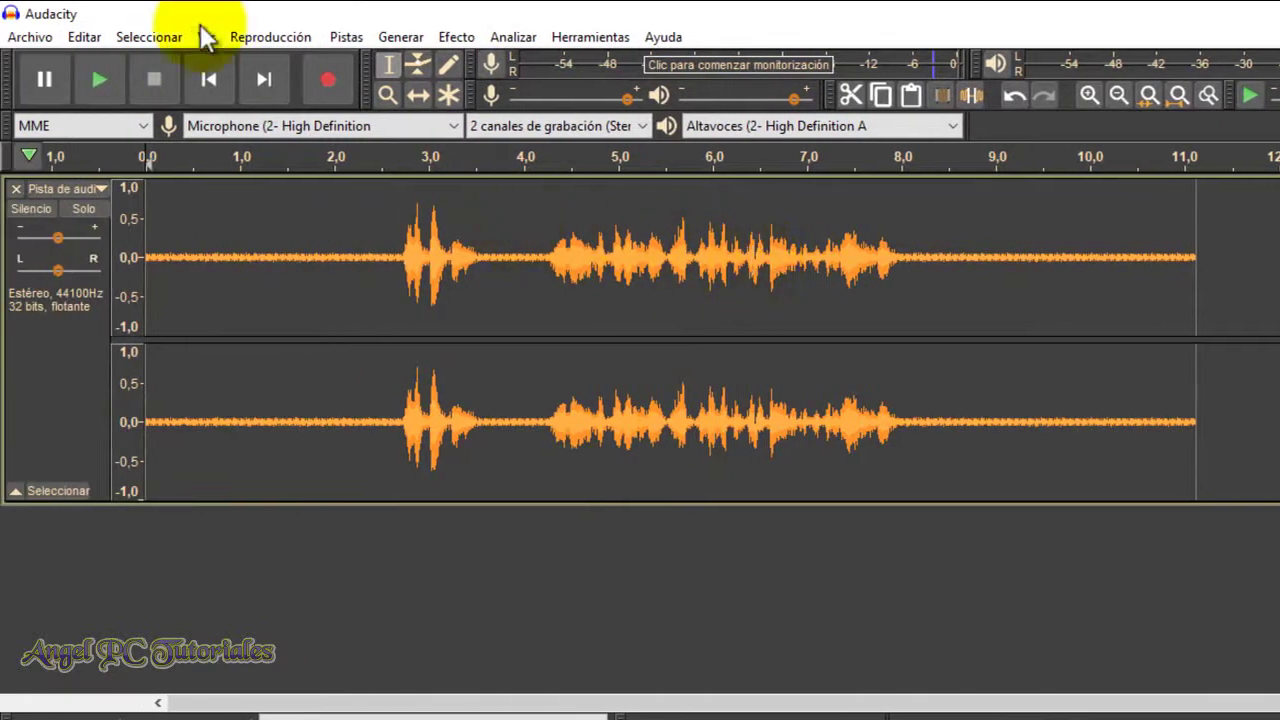
{"action": "left_click", "coordinate": [107, 81]}
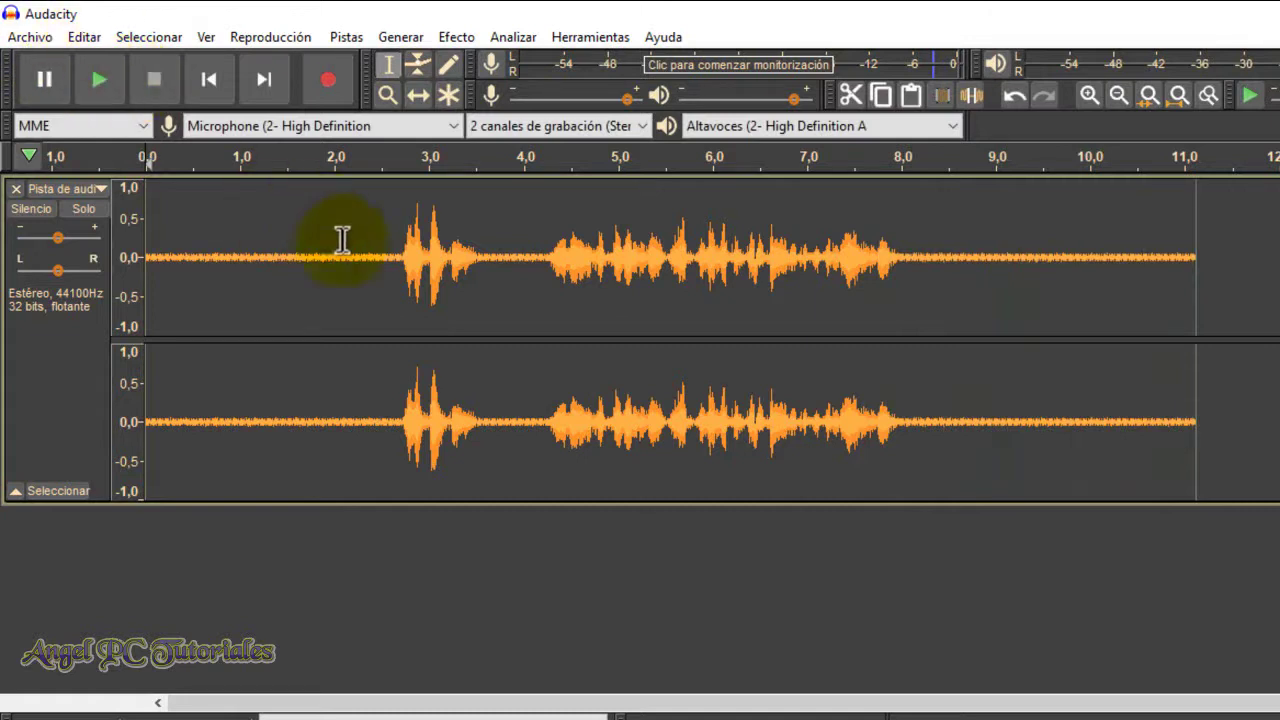
Capture a noise profile with Noise Reduction from the silent stretch between about 1.2 and 2.4 seconds.
{"action": "left_click_drag", "start_coordinate": [376, 255], "coordinate": [257, 261]}
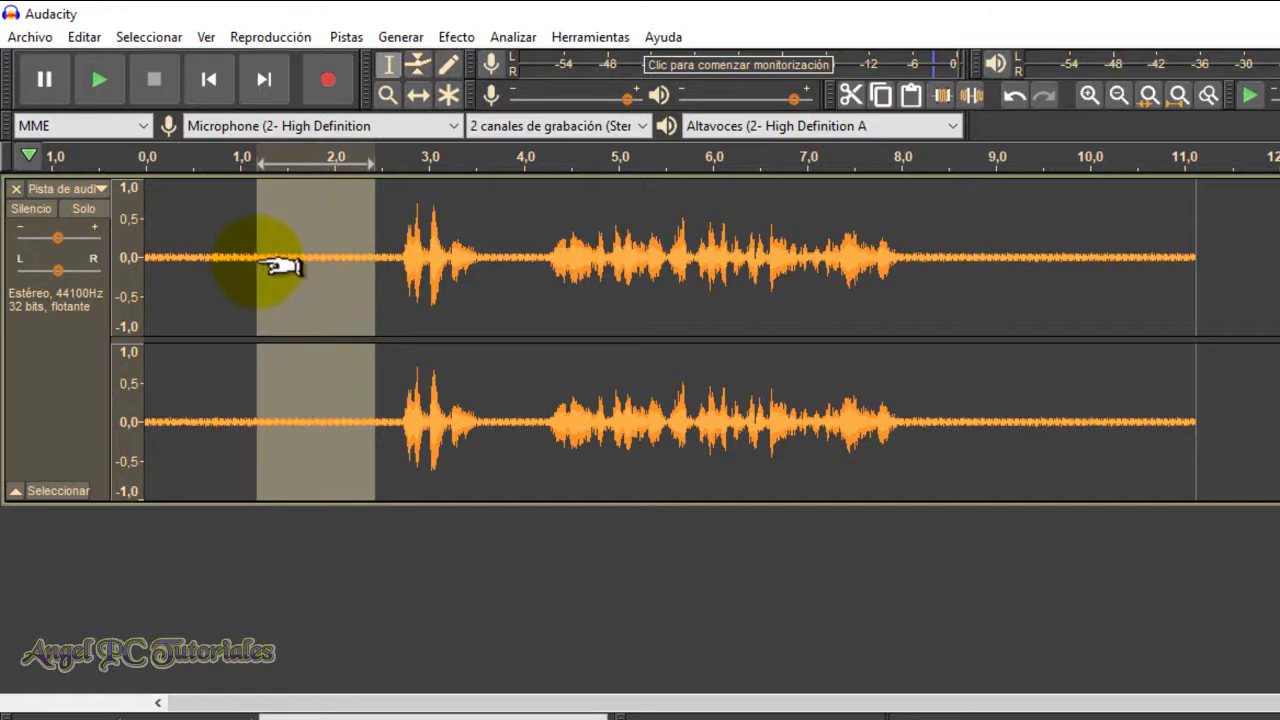
{"action": "left_click", "coordinate": [452, 36]}
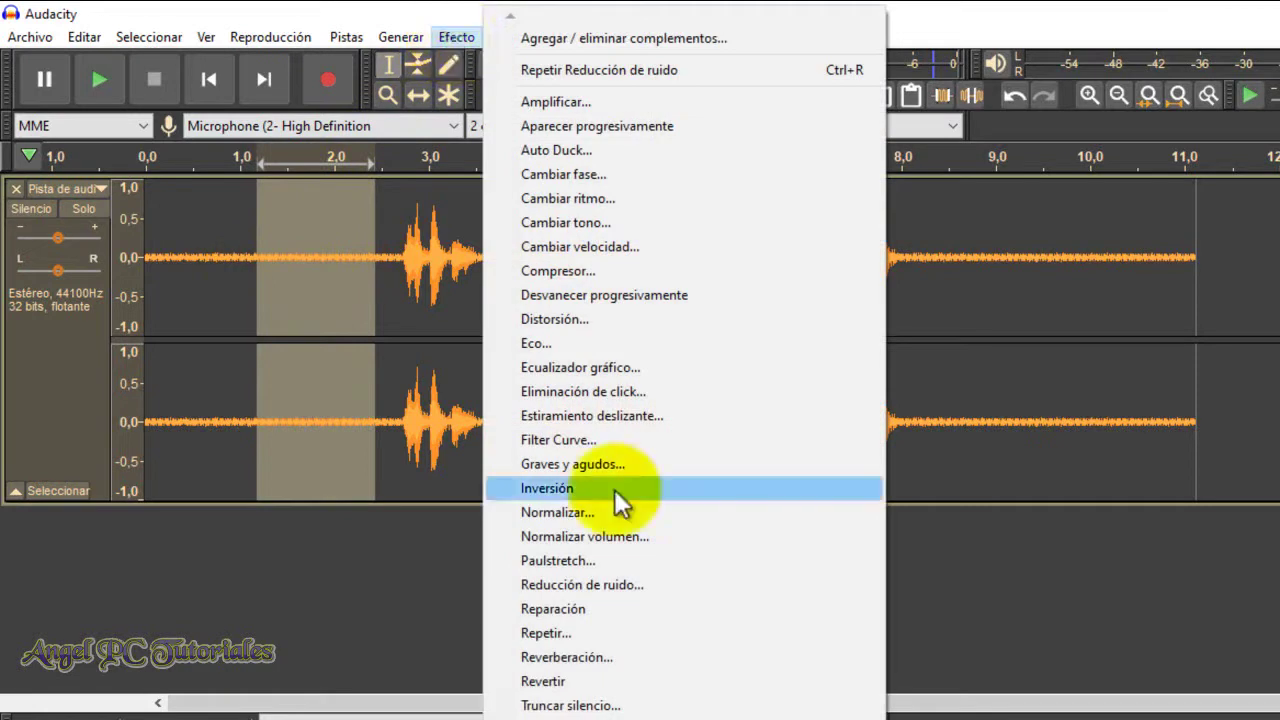
{"action": "left_click", "coordinate": [606, 584]}
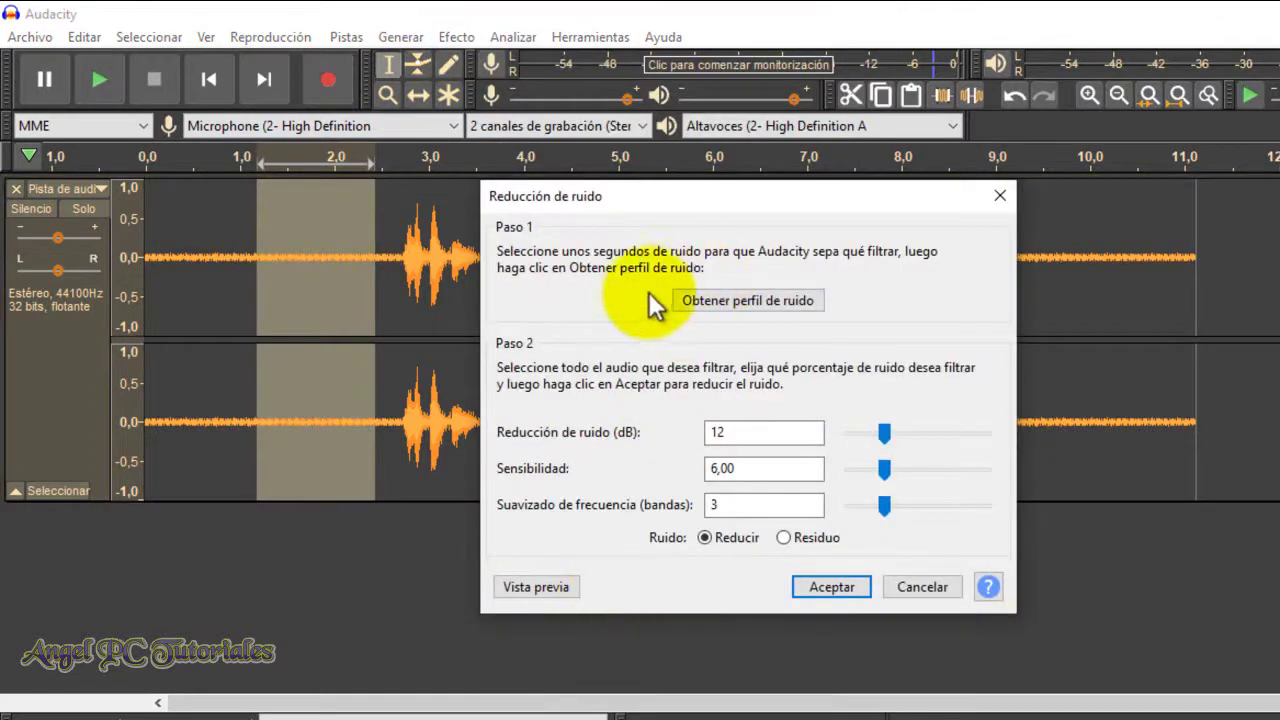
{"action": "left_click", "coordinate": [722, 291]}
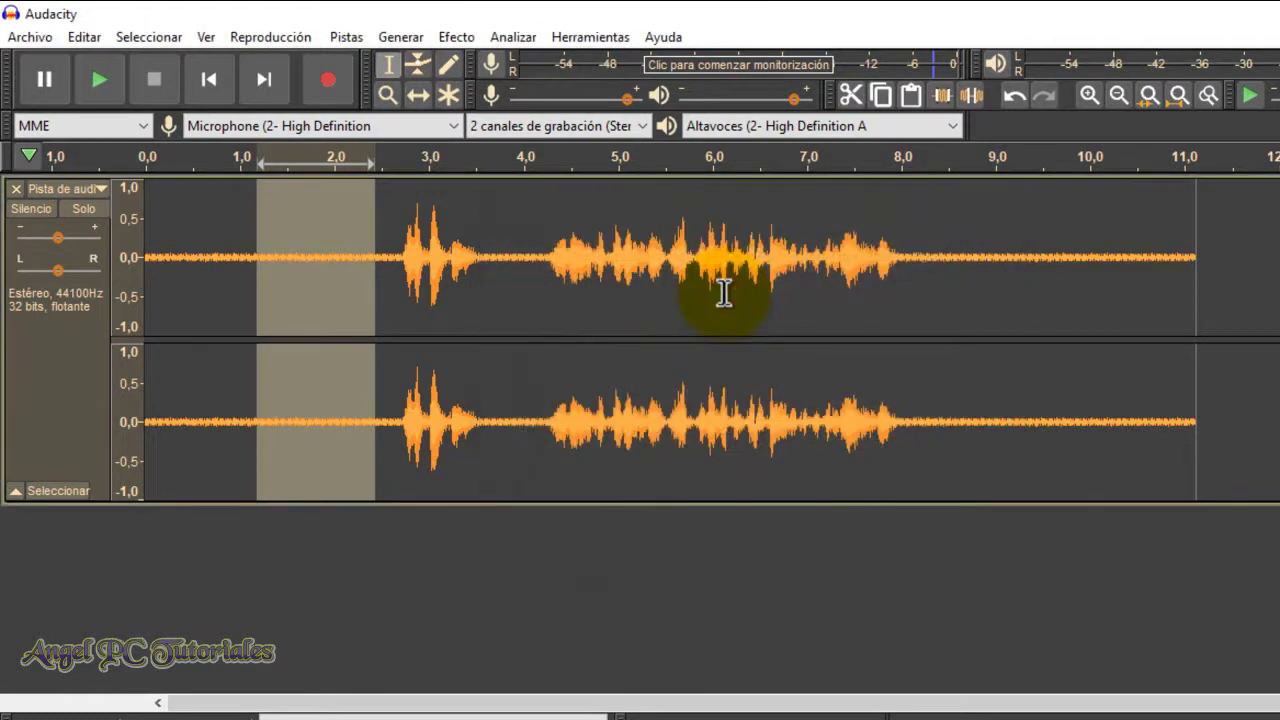
Apply Noise Reduction to the whole track with 12 dB, sensitivity 6,00 and 3 smoothing bands, and listen to the result.
{"action": "left_click", "coordinate": [46, 400]}
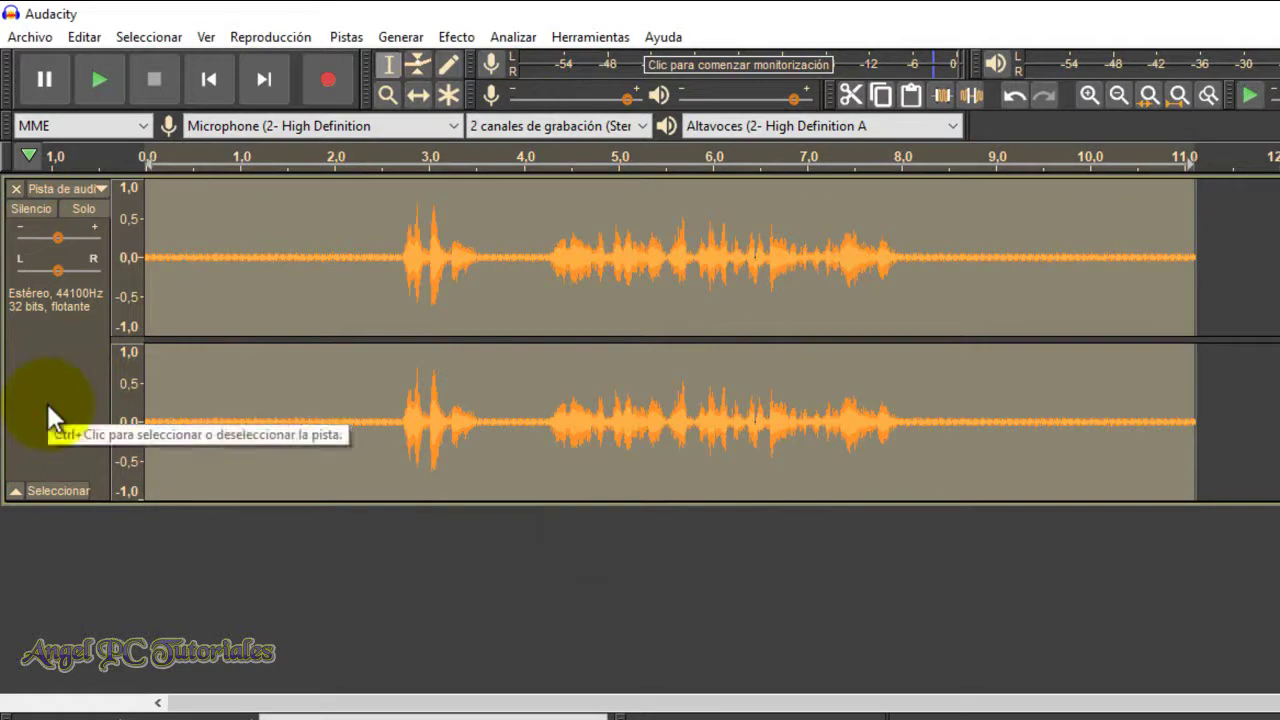
{"action": "left_click", "coordinate": [452, 36]}
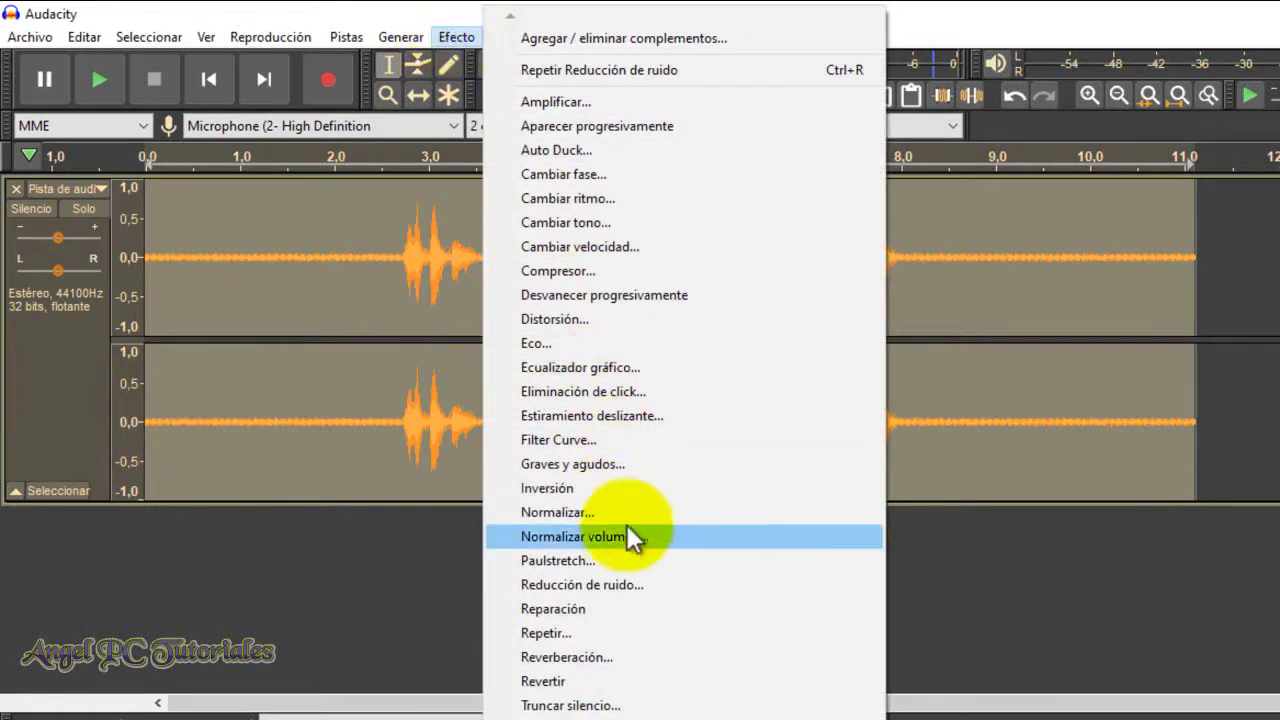
{"action": "left_click", "coordinate": [624, 582]}
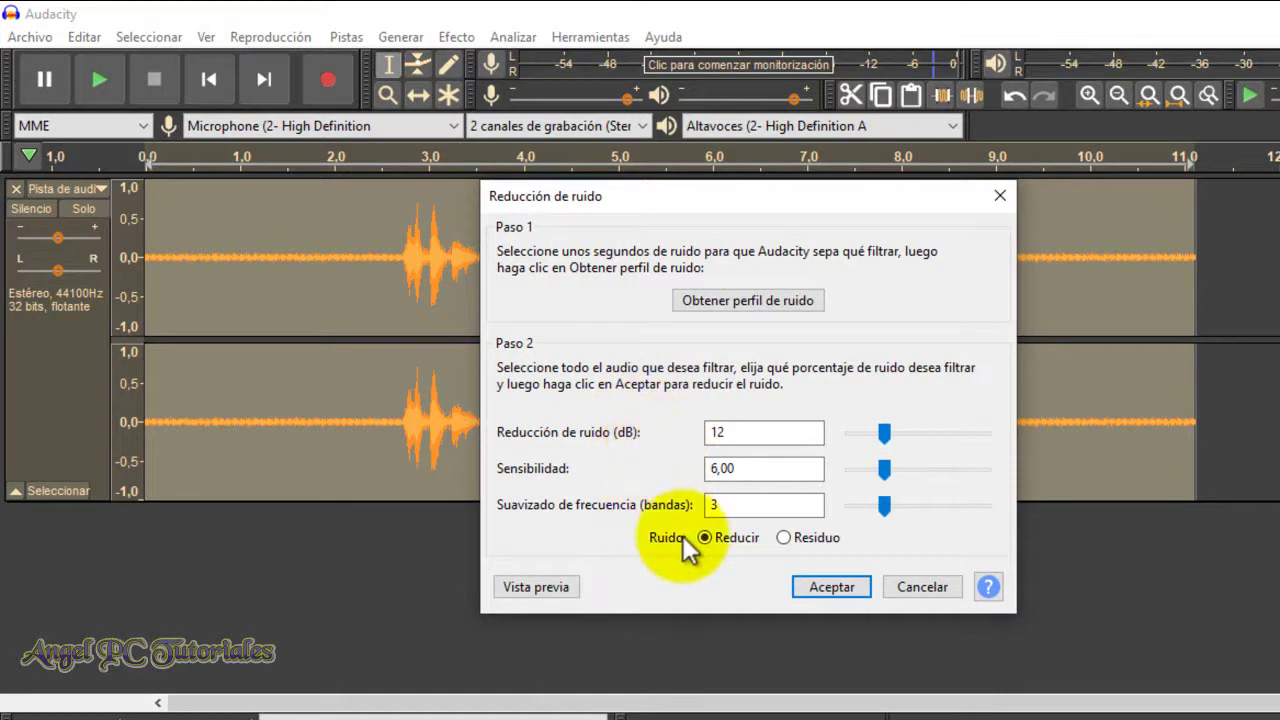
{"action": "left_click", "coordinate": [828, 584]}
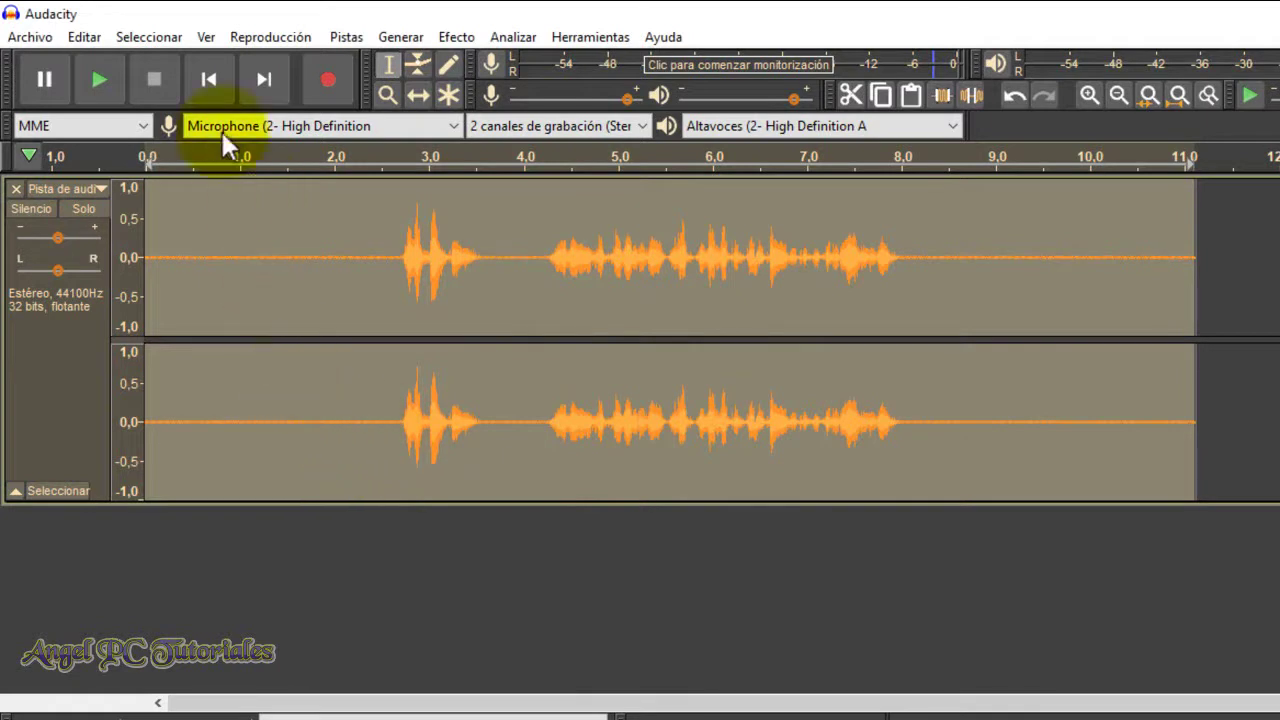
{"action": "left_click", "coordinate": [117, 77]}
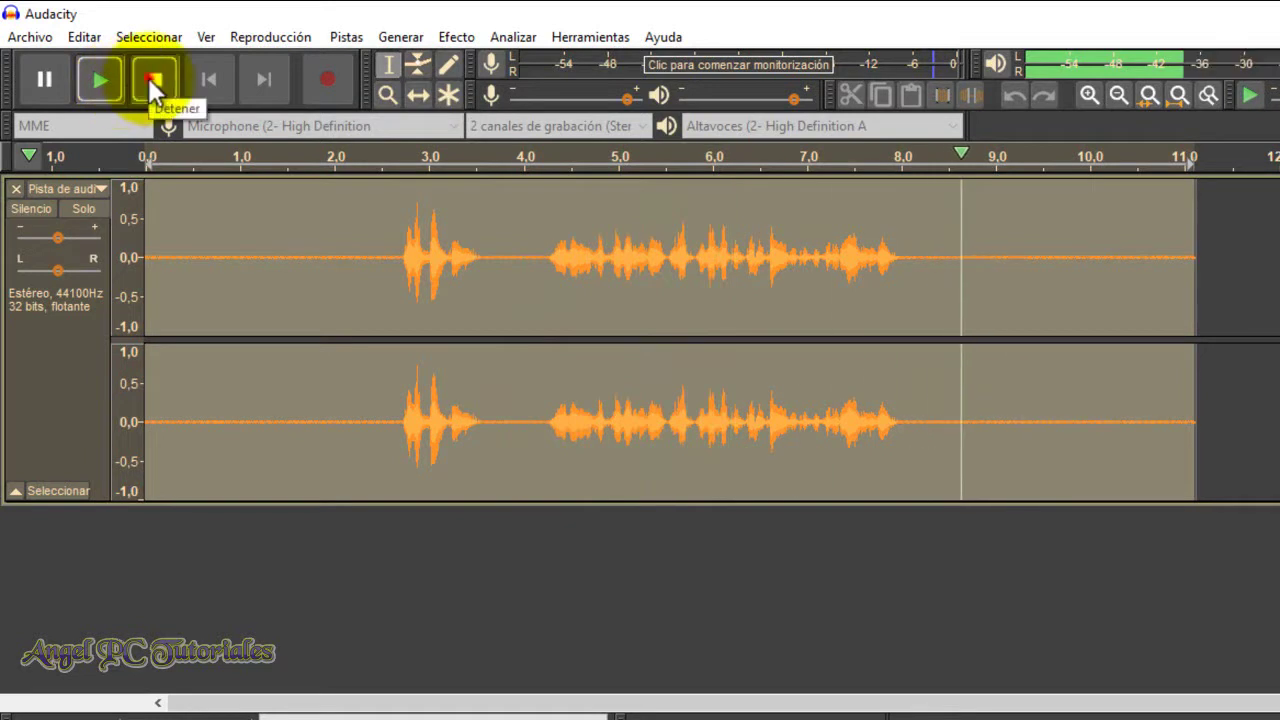
{"action": "left_click", "coordinate": [148, 77]}
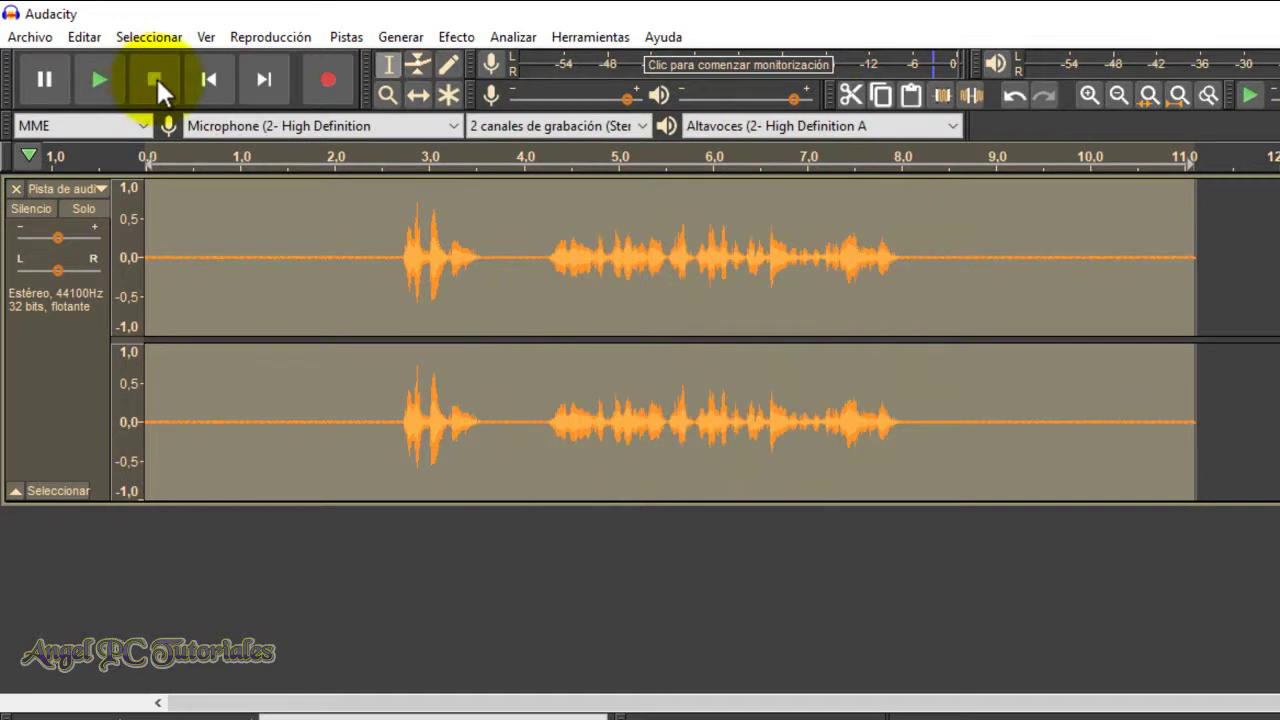
Capture a new noise profile from the silent stretch between about 1.0 and 2.0 seconds of the filtered track.
{"action": "left_click_drag", "start_coordinate": [336, 262], "coordinate": [245, 269]}
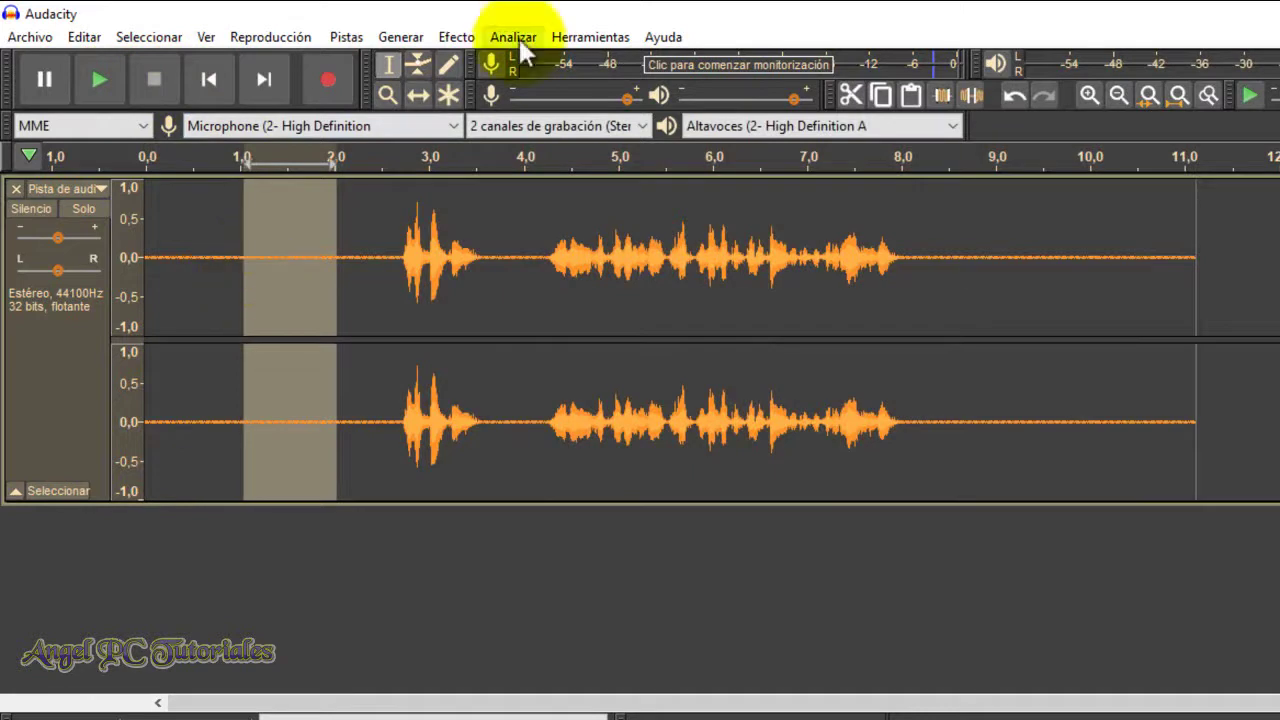
{"action": "left_click", "coordinate": [455, 36]}
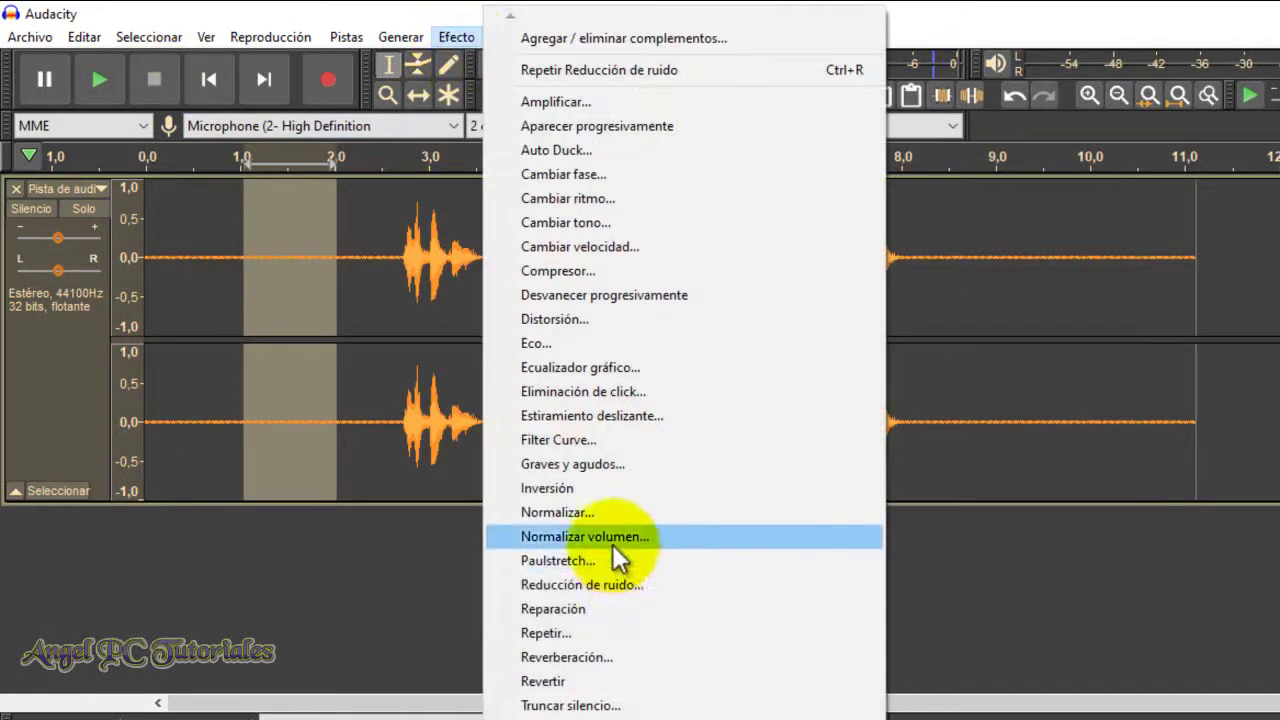
{"action": "left_click", "coordinate": [611, 584]}
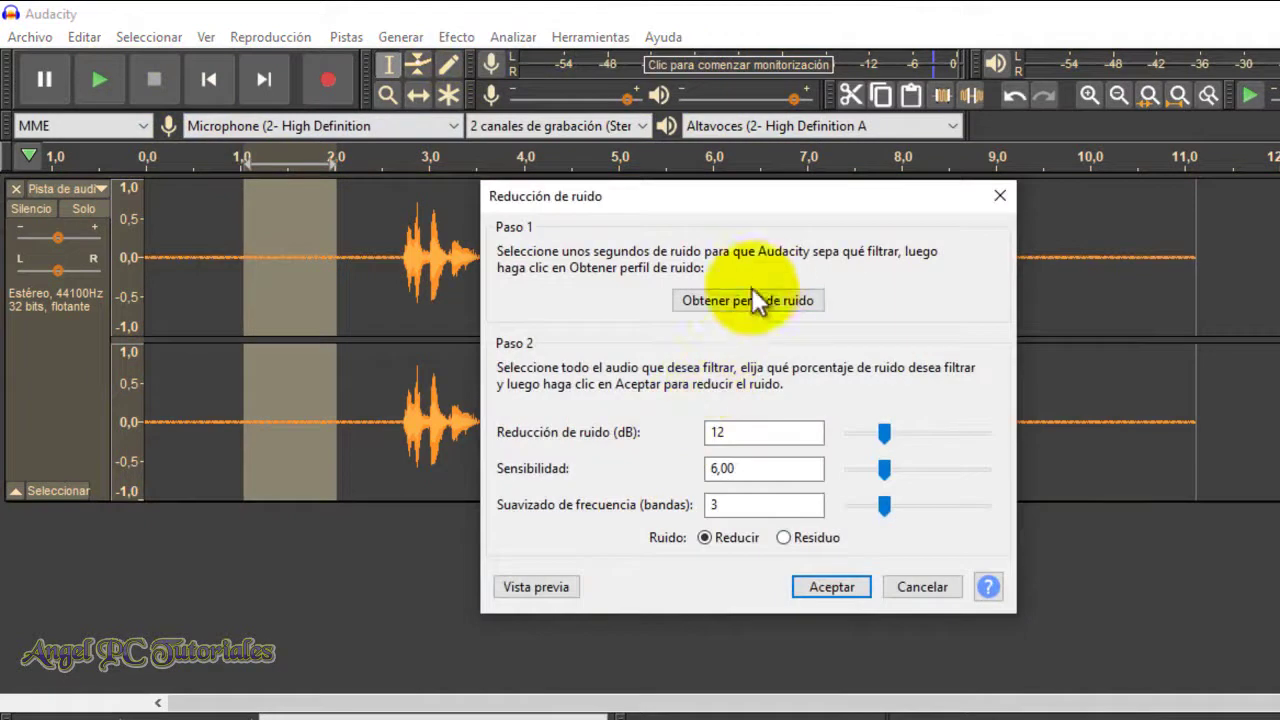
{"action": "left_click", "coordinate": [720, 302]}
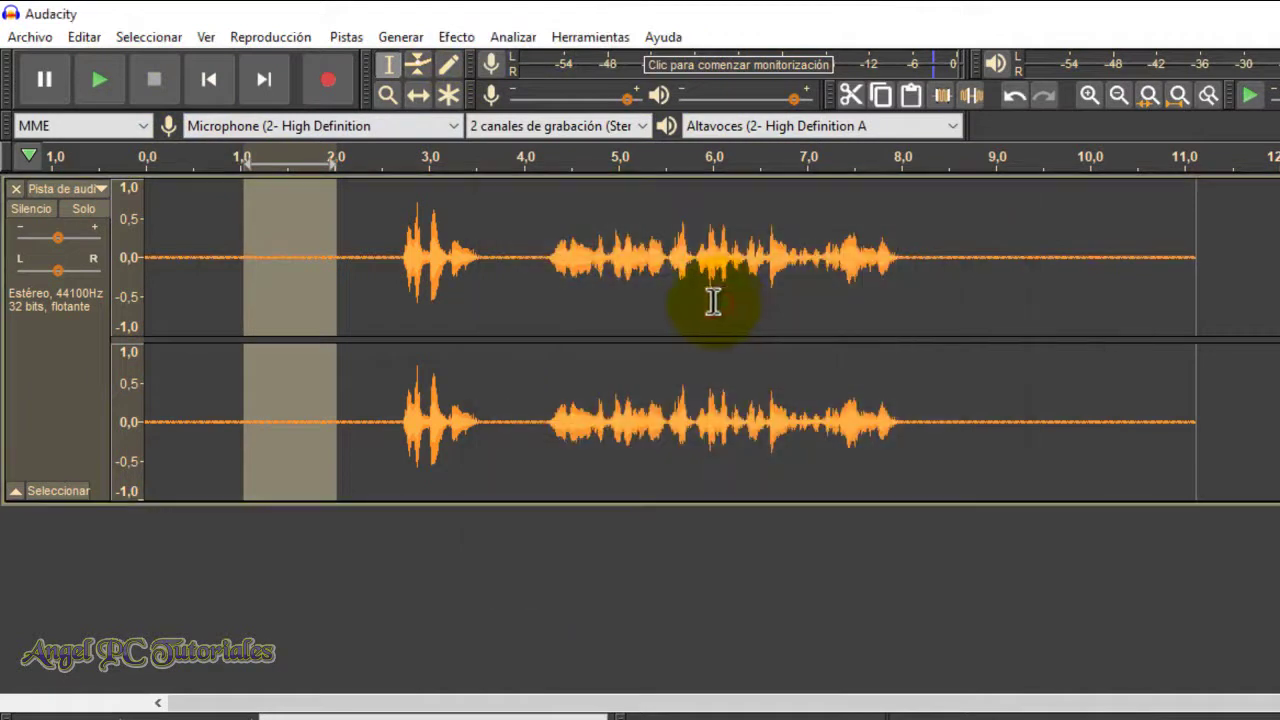
Apply Noise Reduction to the entire track a second time with the same settings and play back the audio.
{"action": "left_click", "coordinate": [67, 403]}
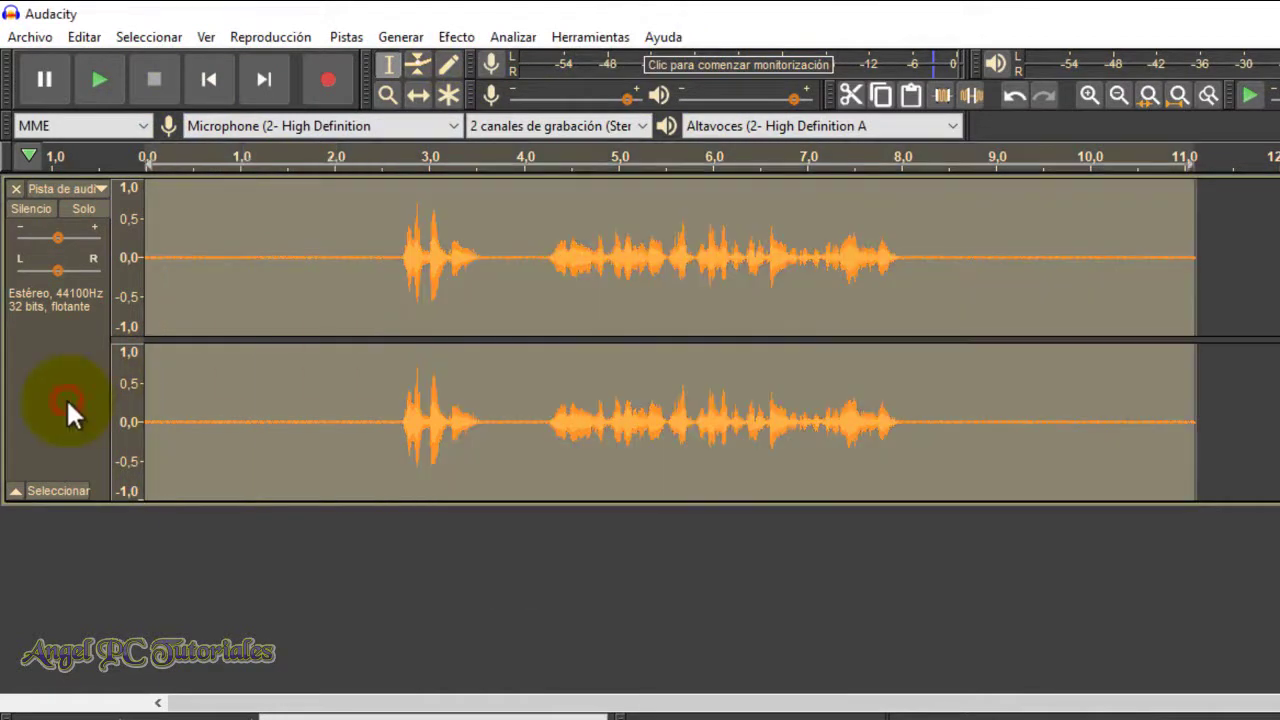
{"action": "left_click", "coordinate": [456, 38]}
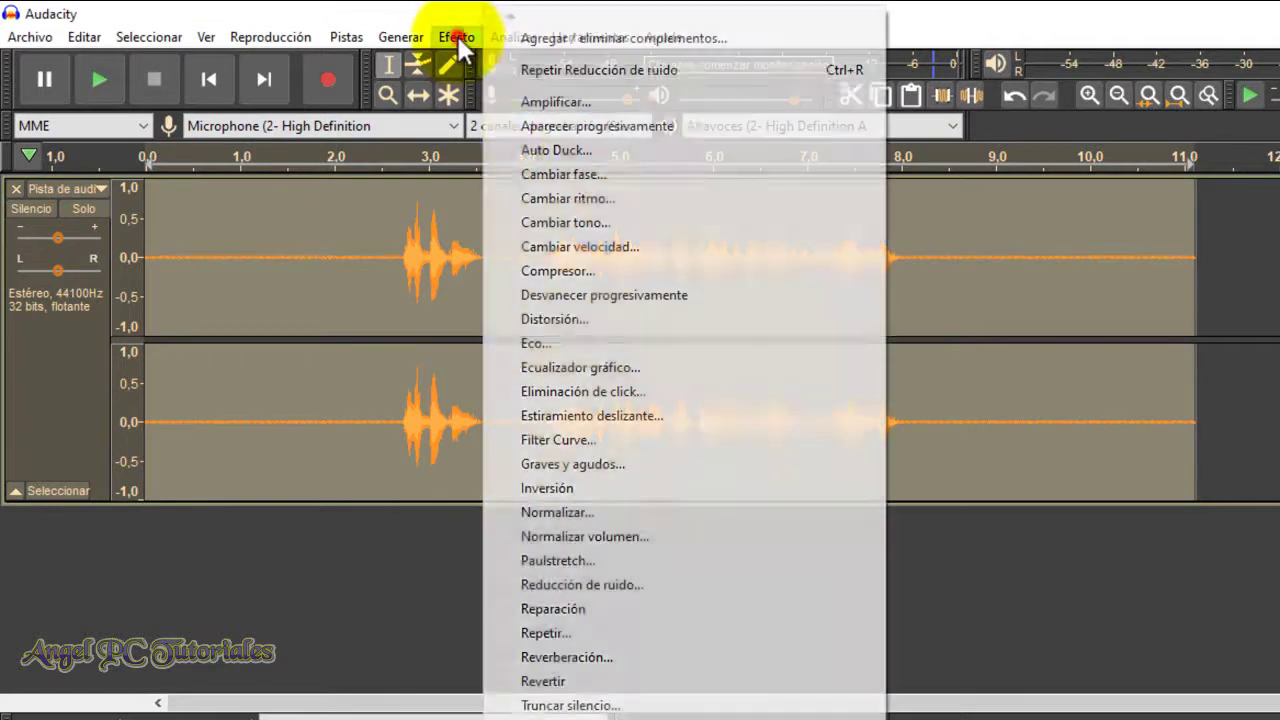
{"action": "left_click", "coordinate": [623, 584]}
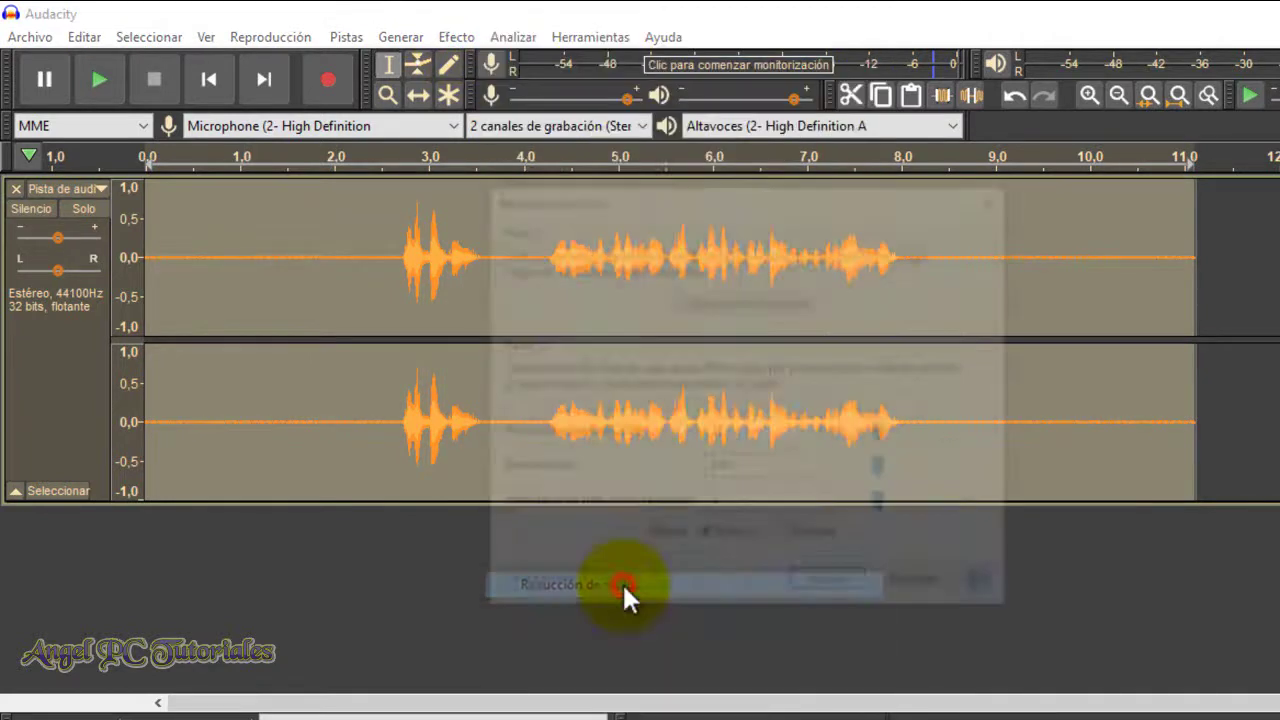
{"action": "left_click", "coordinate": [810, 586]}
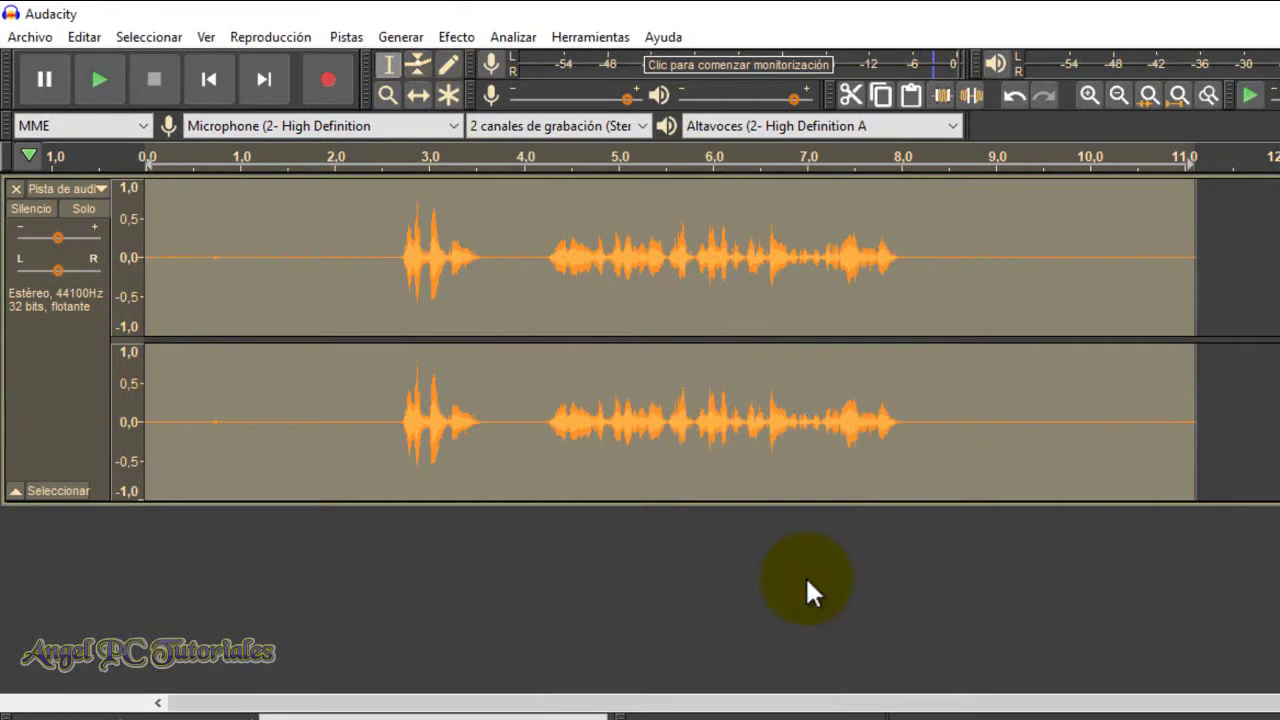
{"action": "left_click", "coordinate": [101, 83]}
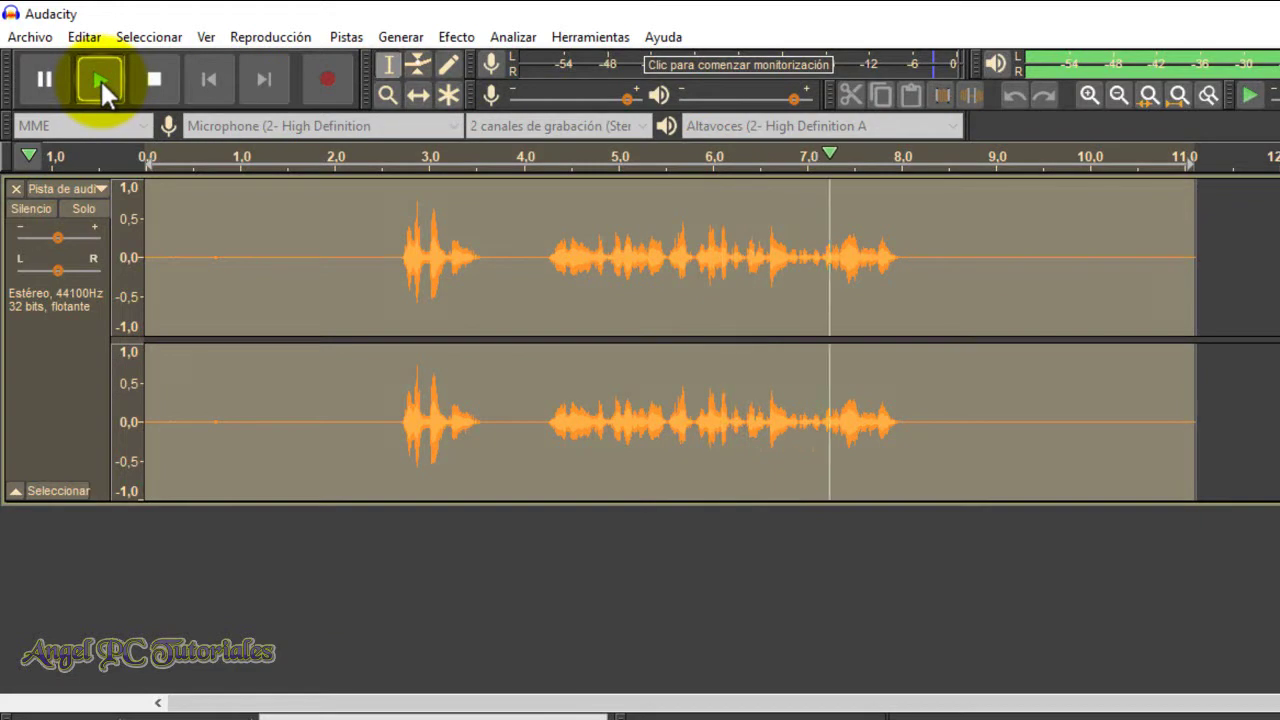
{"action": "left_click", "coordinate": [152, 76]}
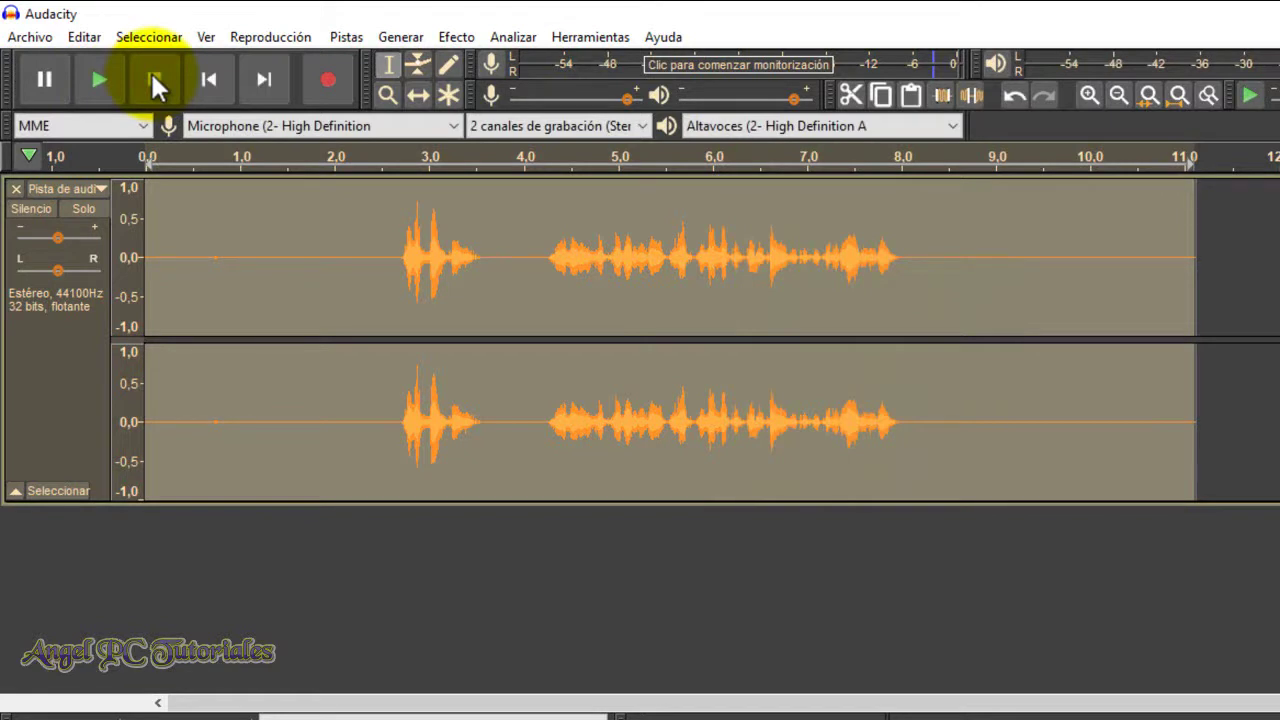
Undo both noise reductions and play the original noisy recording for comparison.
{"action": "left_click", "coordinate": [86, 36]}
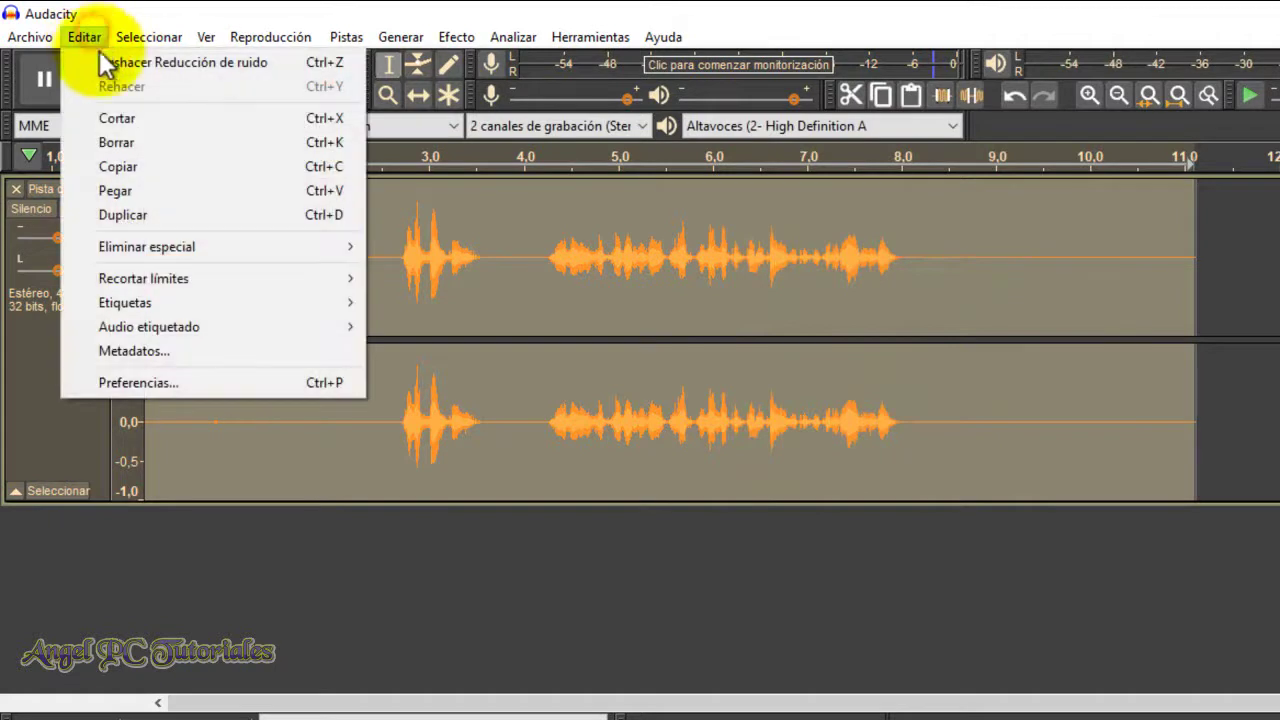
{"action": "left_click", "coordinate": [101, 60]}
{"action": "left_click", "coordinate": [90, 38]}
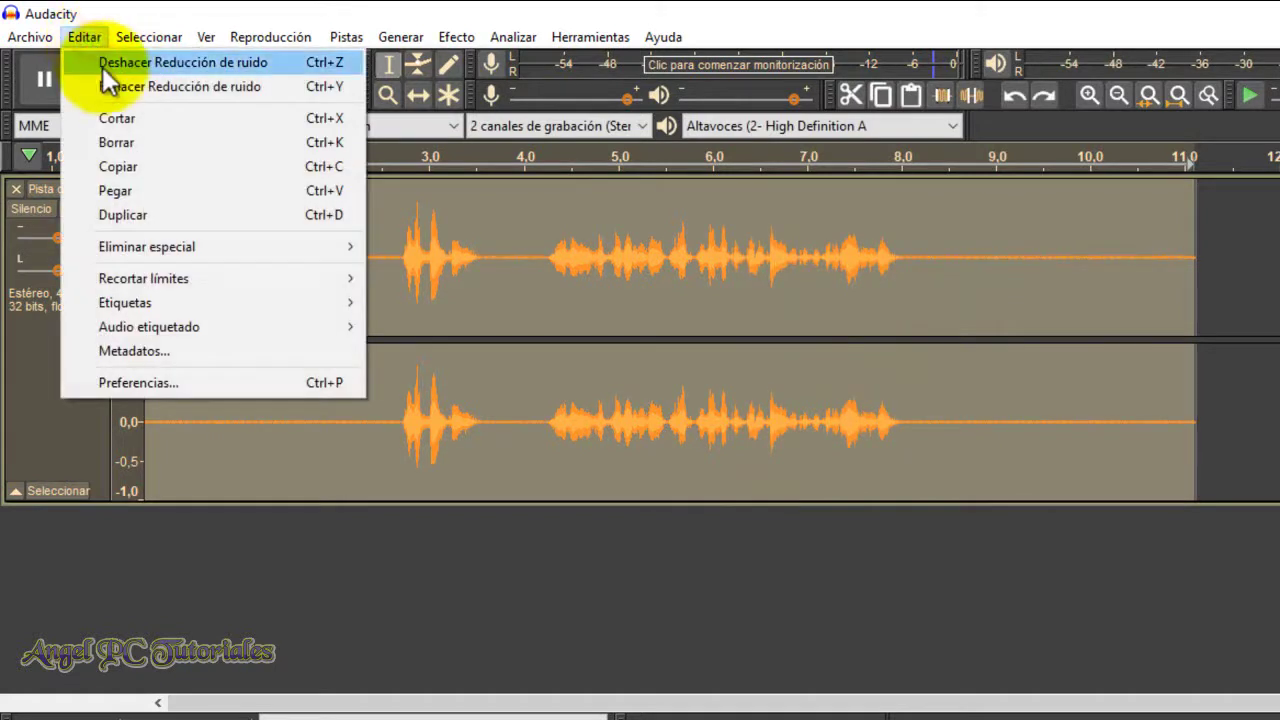
{"action": "left_click", "coordinate": [102, 66]}
{"action": "left_click", "coordinate": [90, 41]}
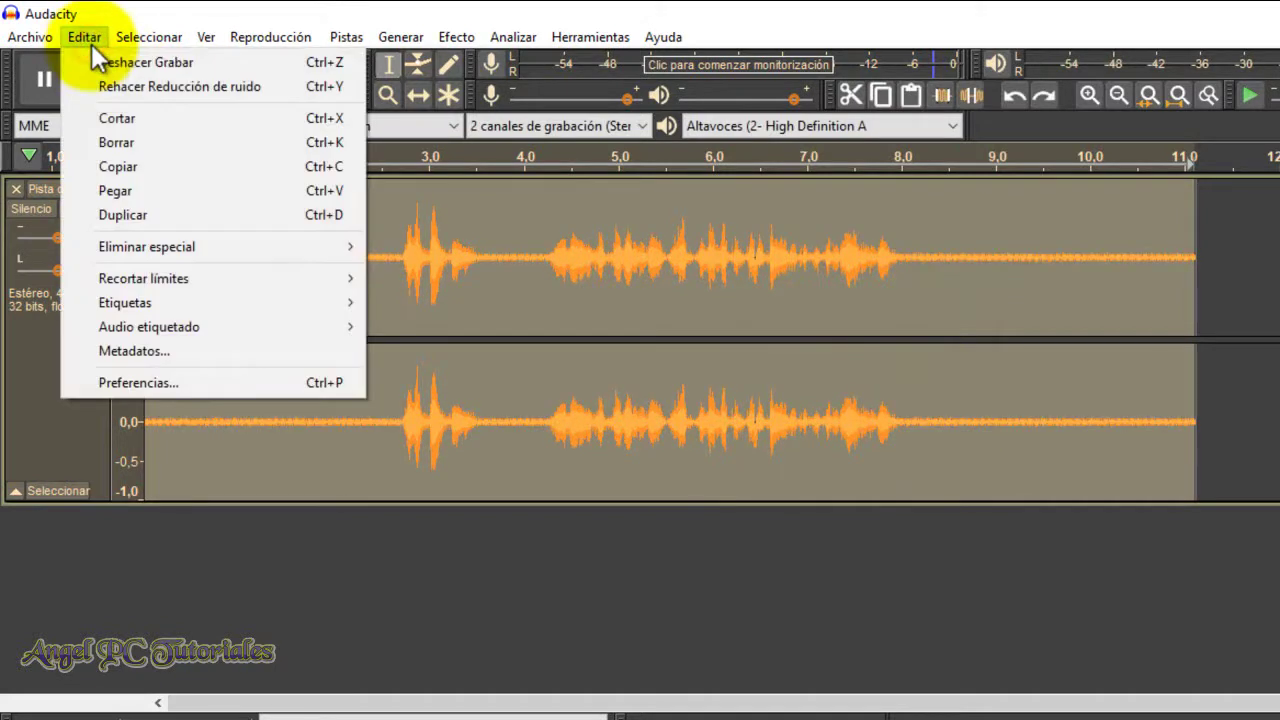
{"action": "left_click", "coordinate": [91, 43]}
{"action": "left_click", "coordinate": [95, 68]}
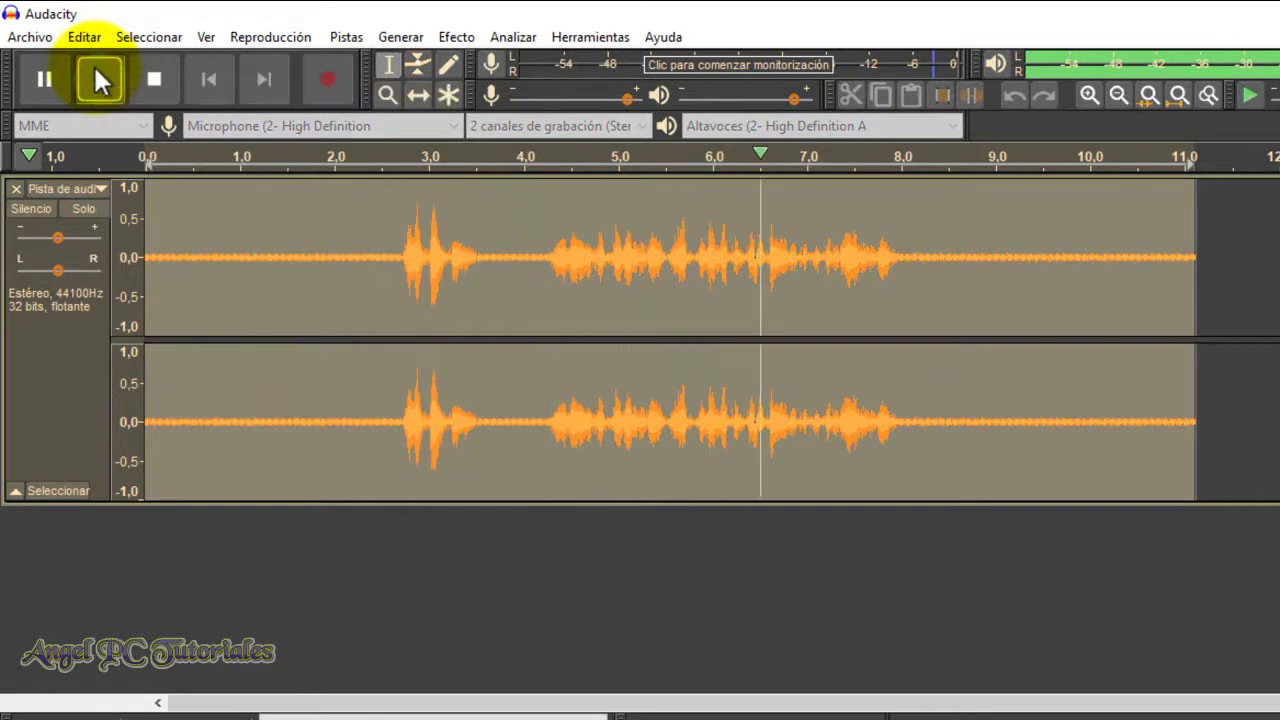
{"action": "left_click", "coordinate": [146, 80]}
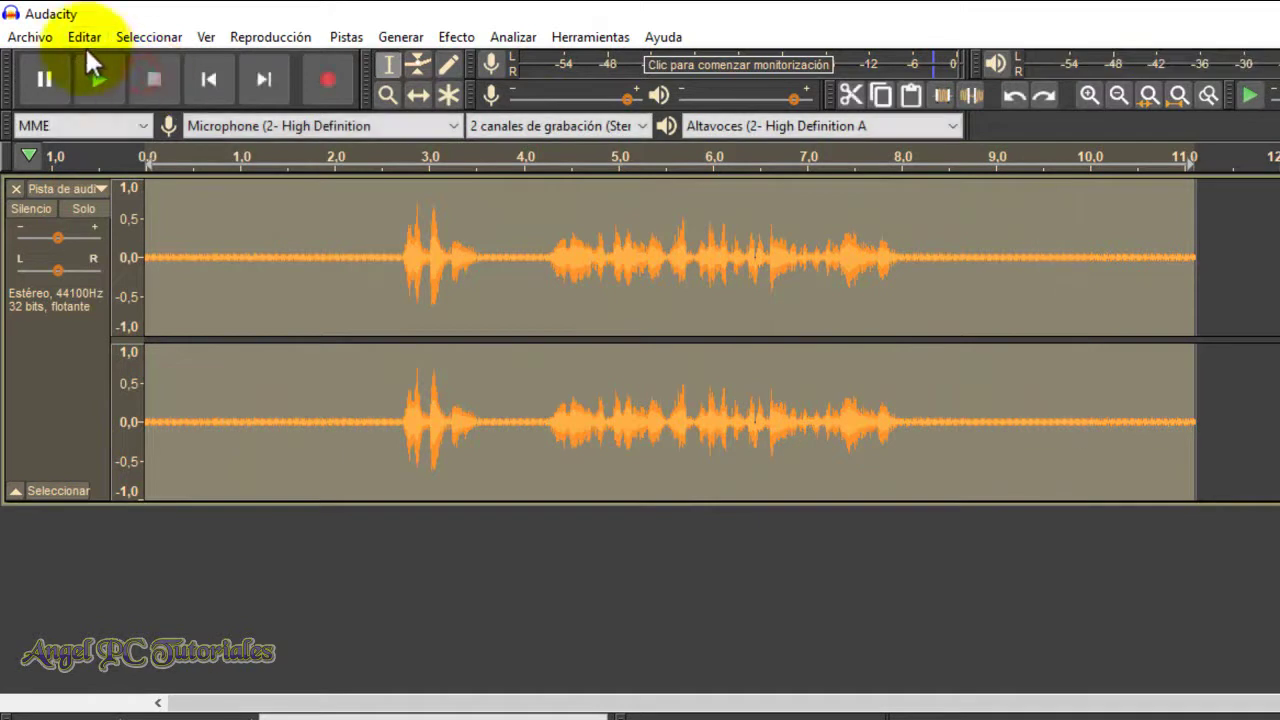
Redo both noise reductions and play the cleaned recording for comparison.
{"action": "left_click", "coordinate": [84, 37]}
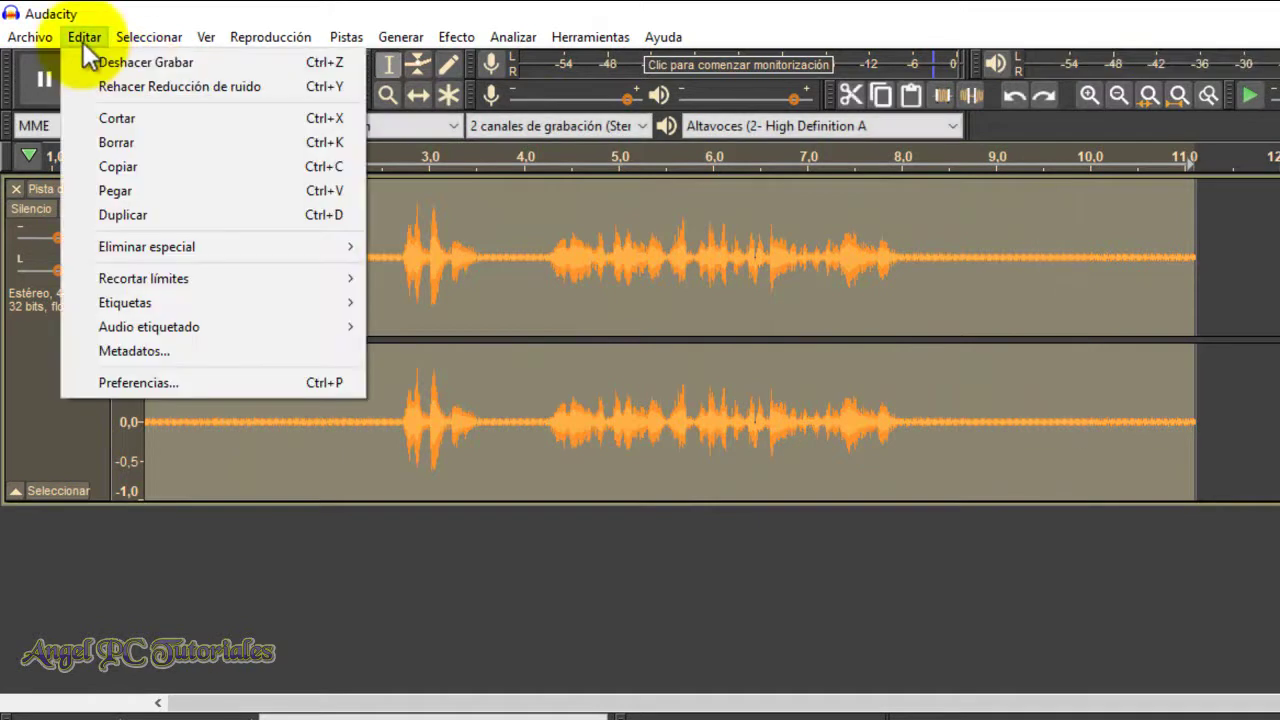
{"action": "left_click", "coordinate": [118, 87]}
{"action": "left_click", "coordinate": [84, 37]}
{"action": "left_click", "coordinate": [112, 85]}
{"action": "left_click", "coordinate": [85, 38]}
{"action": "left_click", "coordinate": [85, 38]}
{"action": "left_click", "coordinate": [103, 78]}
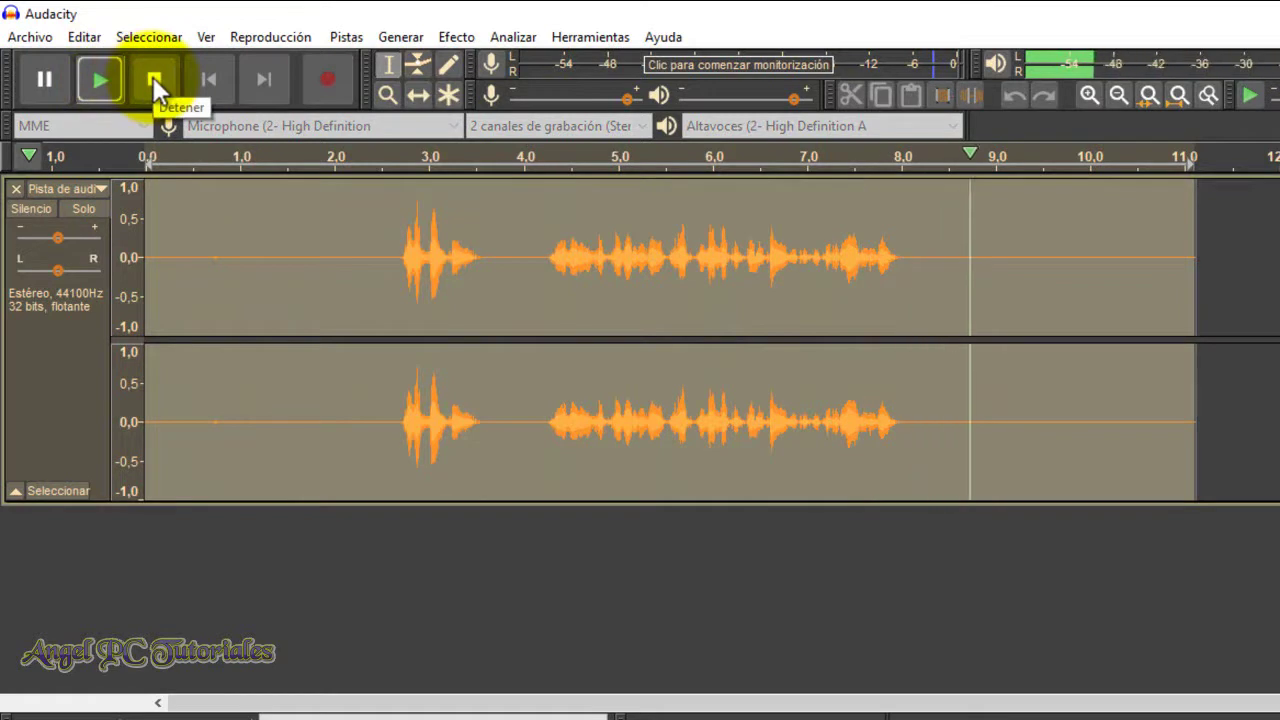
{"action": "left_click", "coordinate": [153, 77]}
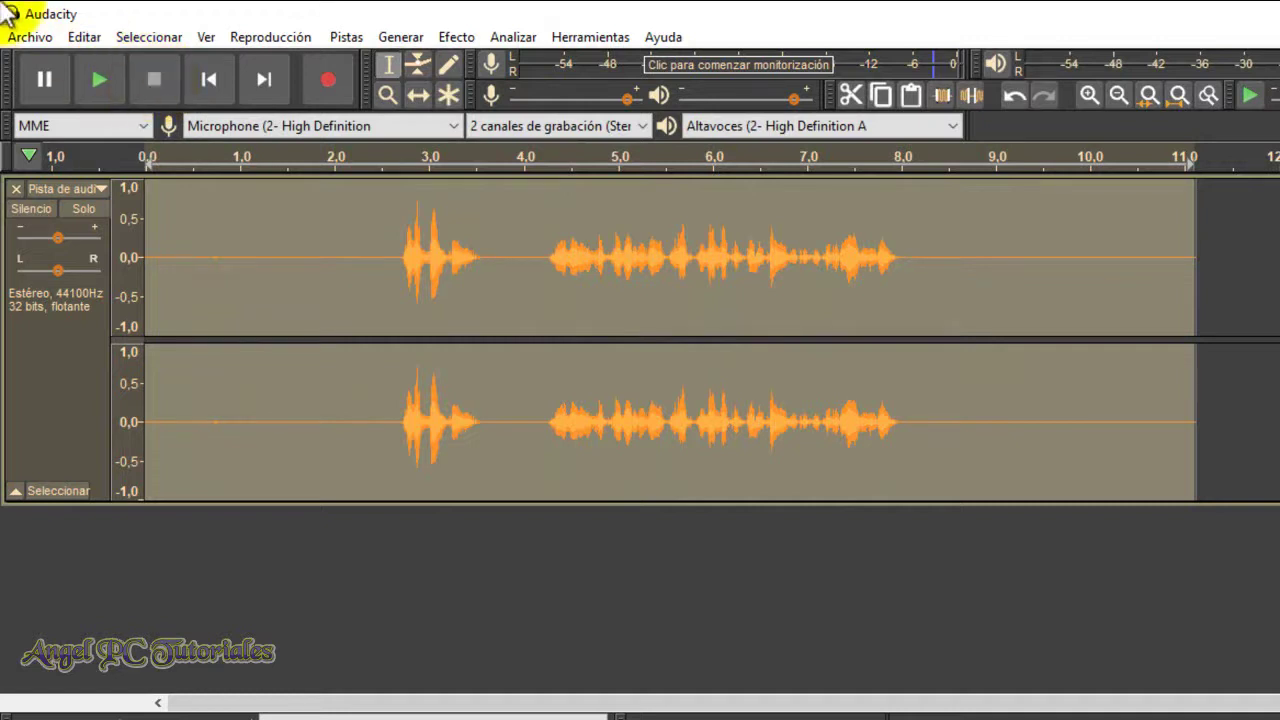
Export the cleaned audio as an MP3 at 320 kbps into the Audacity folder, leaving the metadata tags blank.
{"action": "left_click", "coordinate": [22, 36]}
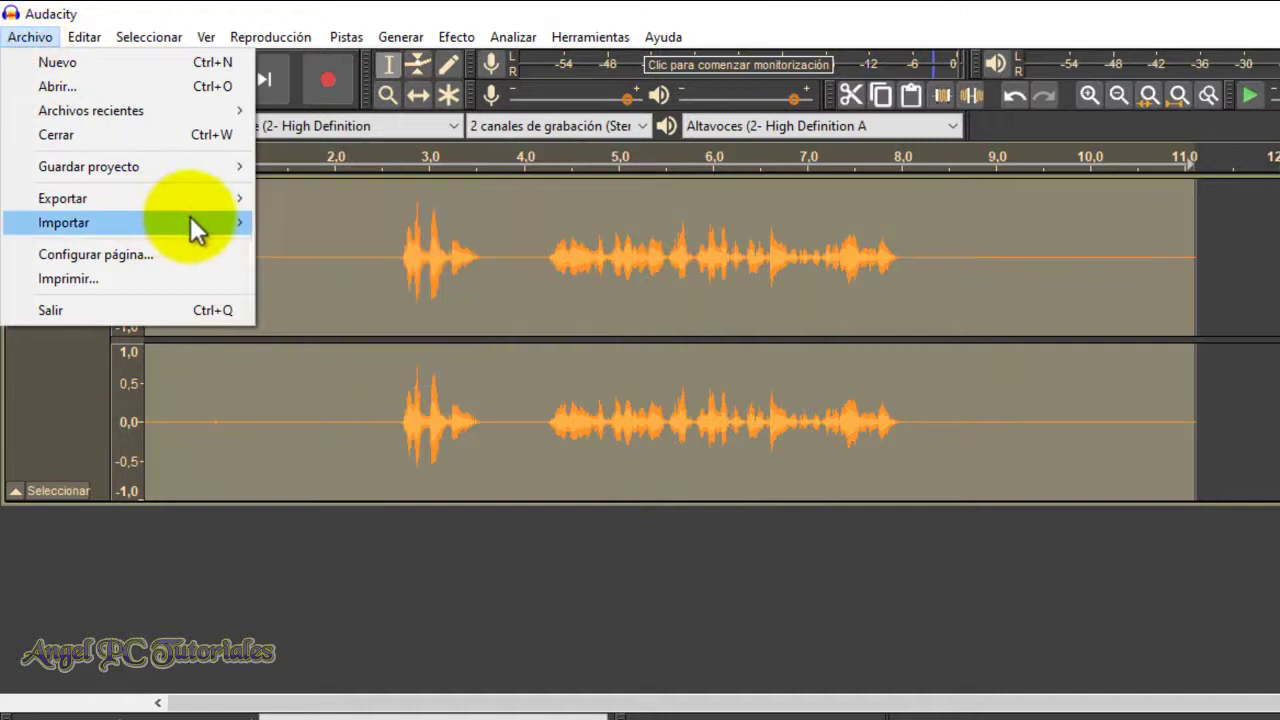
{"action": "mouse_move", "coordinate": [200, 205]}
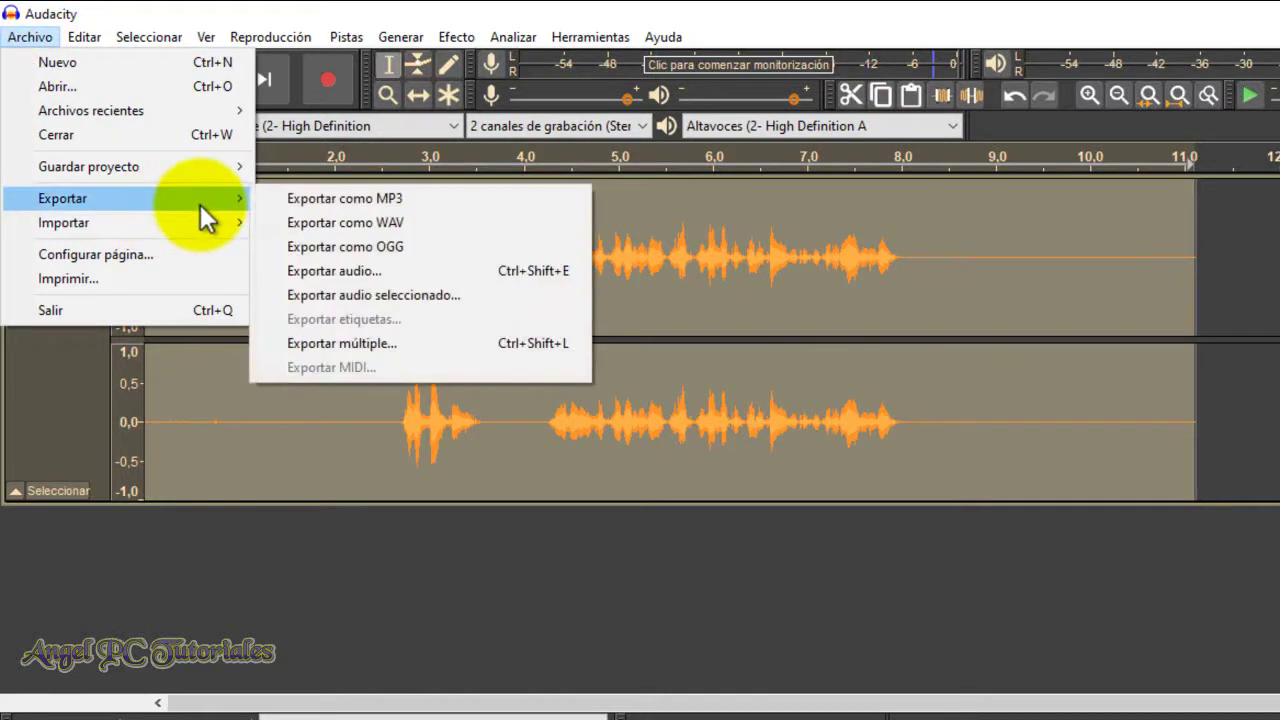
{"action": "left_click", "coordinate": [301, 195]}
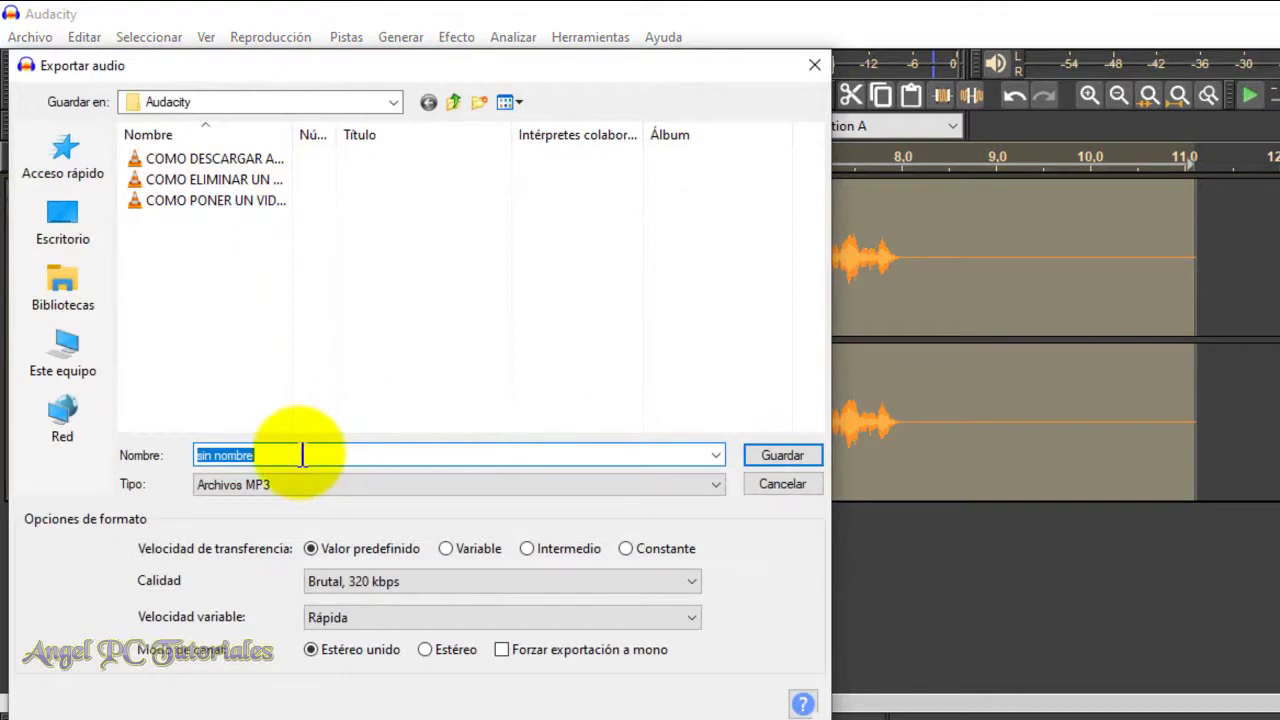
{"action": "left_click", "coordinate": [782, 455]}
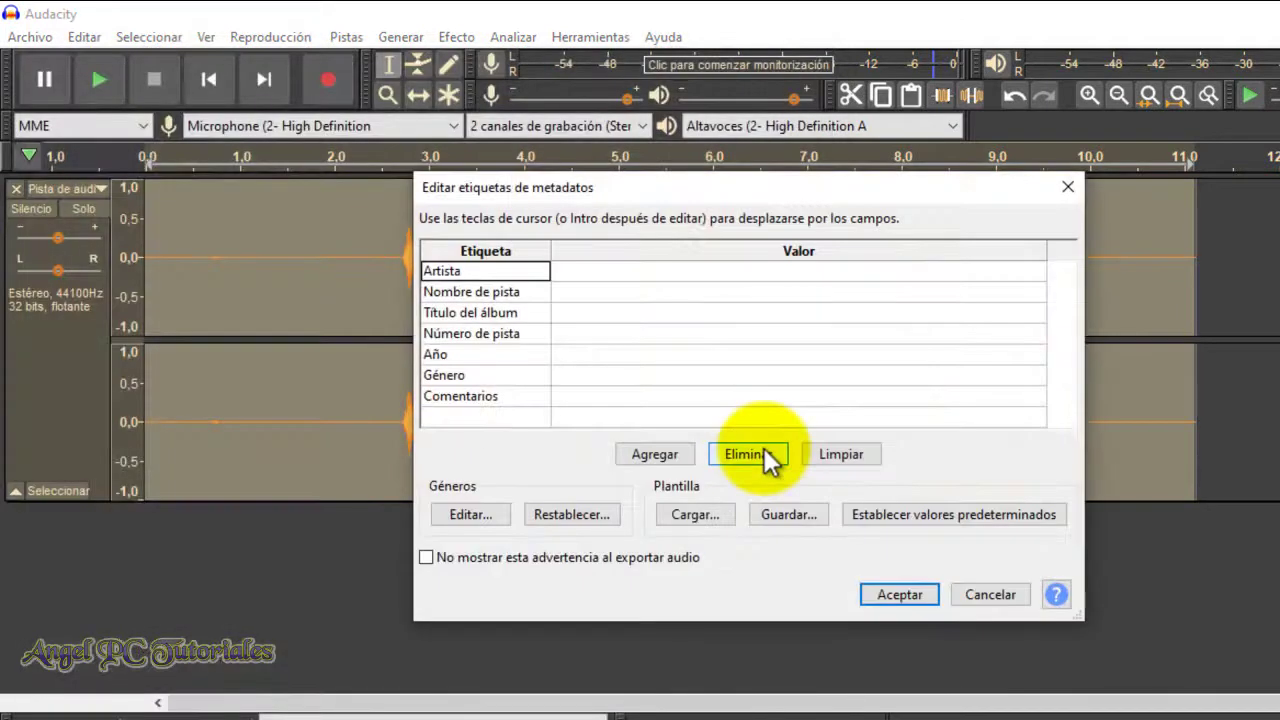
{"action": "left_click", "coordinate": [893, 594]}
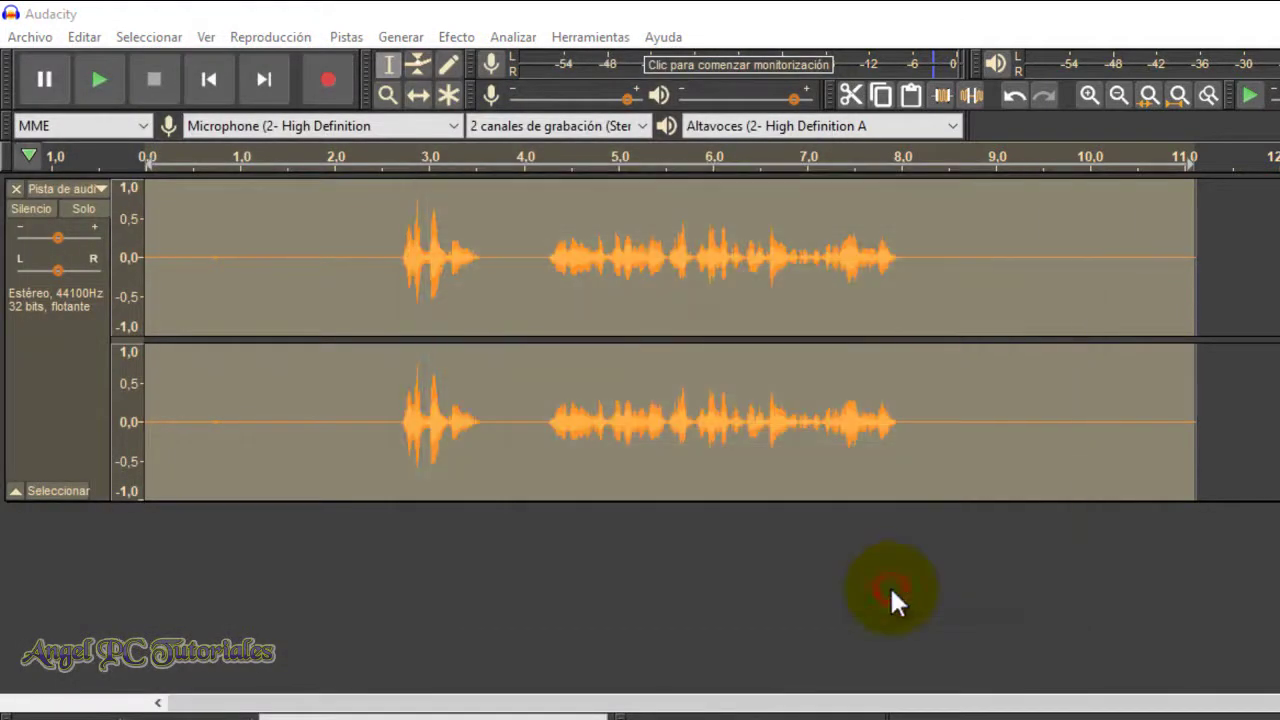